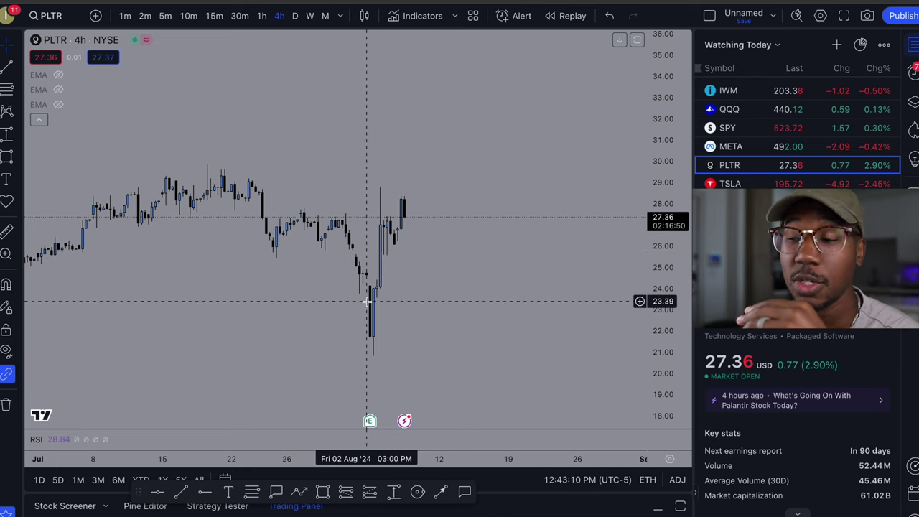
Draw a rectangle around the July consolidation on the 4-hour chart, from 12 to 24 July between about 27.26 and 29.78.
{"action": "scroll", "coordinate": [294, 181], "scroll_direction": "down", "scroll_amount": 1}
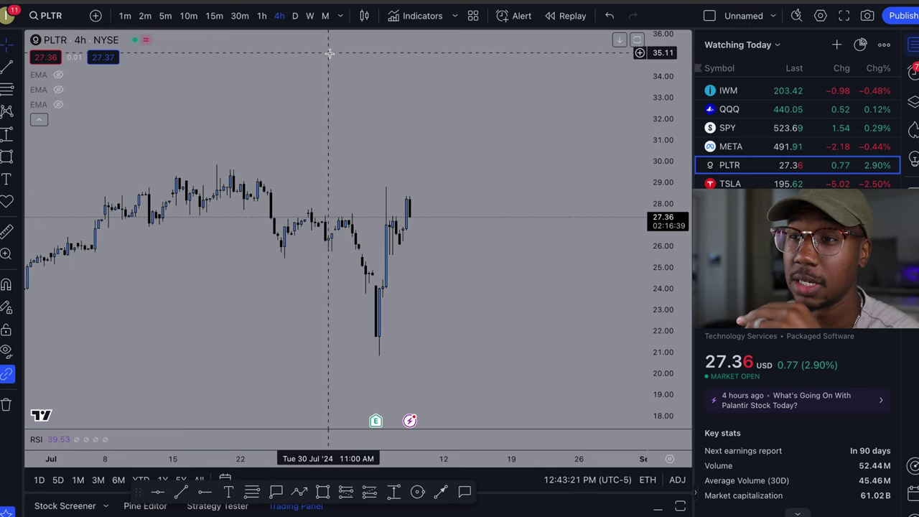
{"action": "scroll", "coordinate": [517, 208], "scroll_direction": "left", "scroll_amount": 3}
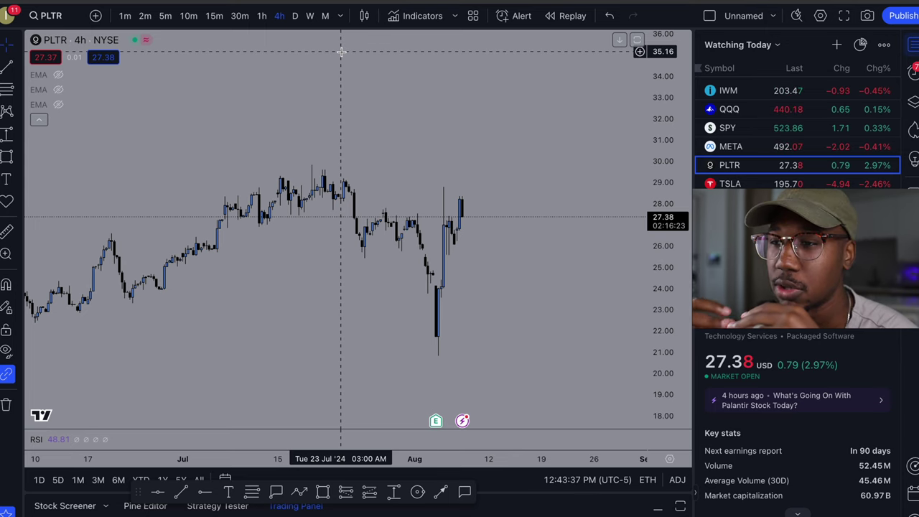
{"action": "scroll", "coordinate": [366, 331], "scroll_direction": "up", "scroll_amount": 1}
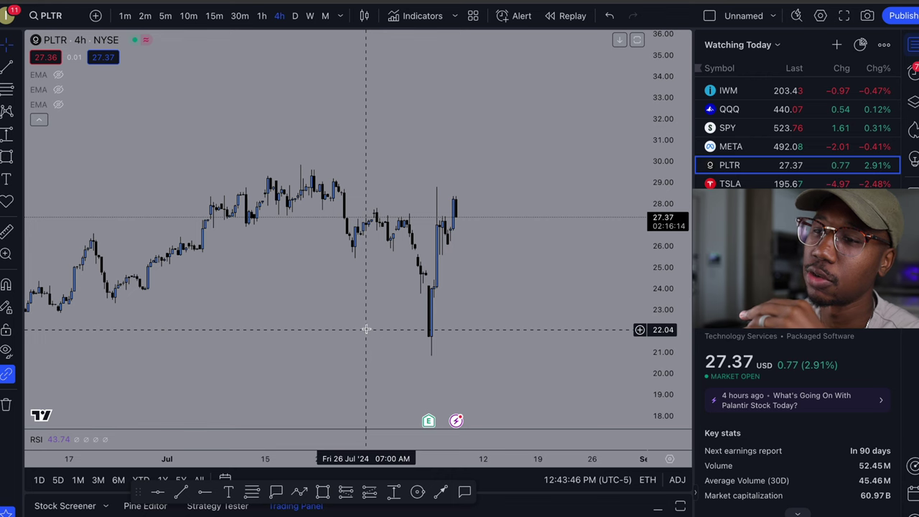
{"action": "scroll", "coordinate": [369, 207], "scroll_direction": "up", "scroll_amount": 1}
{"action": "left_click", "coordinate": [6, 157]}
{"action": "mouse_move", "coordinate": [215, 165]}
{"action": "left_mouse_down"}
{"action": "mouse_move", "coordinate": [239, 205]}
{"action": "mouse_move", "coordinate": [314, 219]}
{"action": "left_mouse_up"}
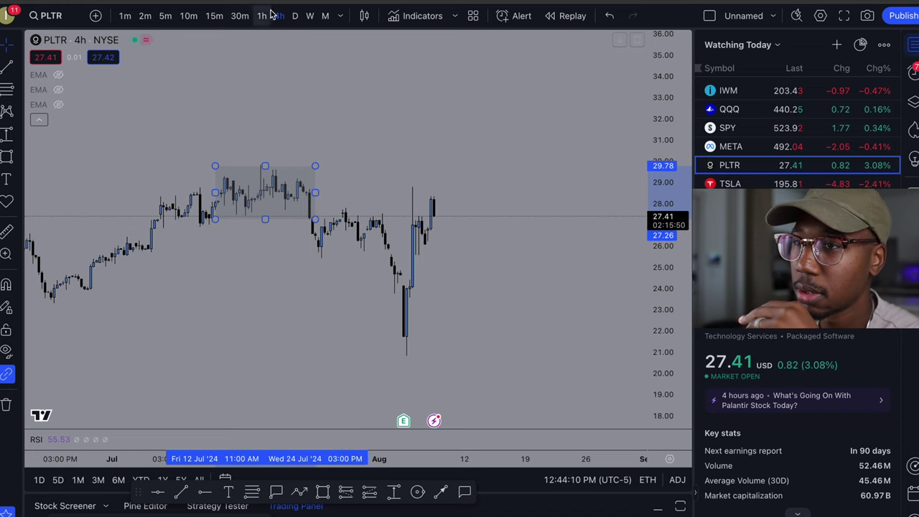
View the drawn rectangle on the weekly and monthly timeframes and return to the 4-hour chart.
{"action": "left_click", "coordinate": [309, 18]}
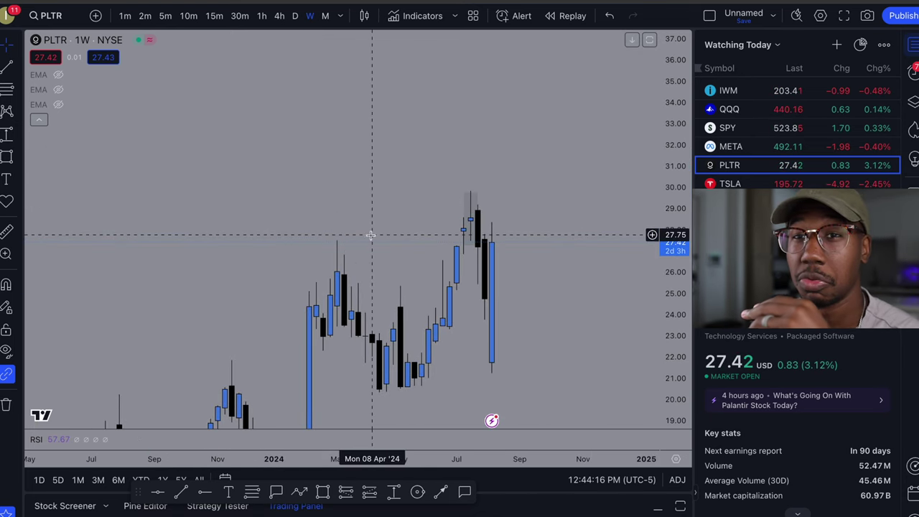
{"action": "left_click", "coordinate": [325, 17]}
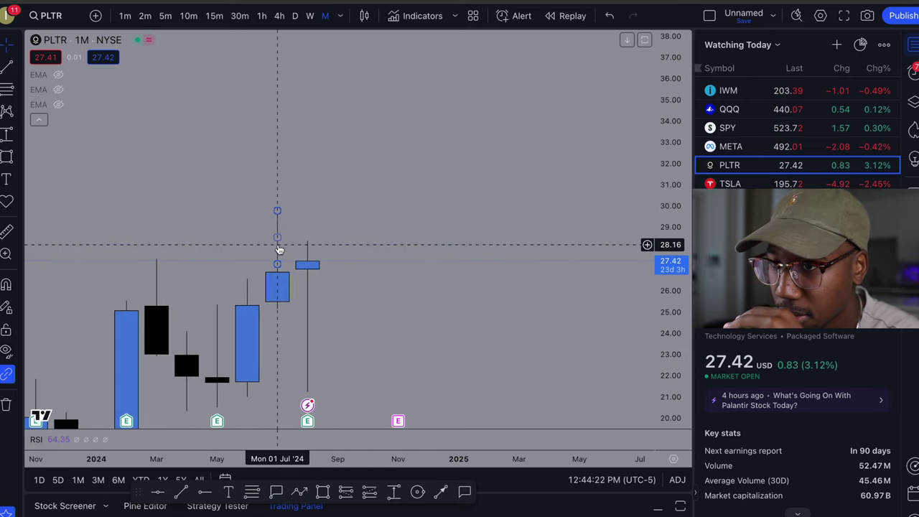
{"action": "left_click", "coordinate": [287, 18]}
Delete the rectangle drawn around the July consolidation.
{"action": "left_click_drag", "start_coordinate": [298, 230], "coordinate": [452, 246]}
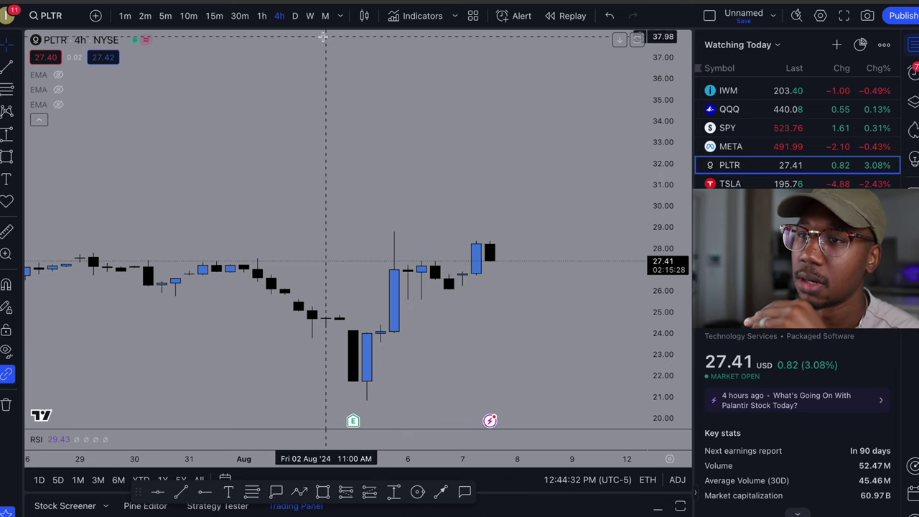
{"action": "scroll", "coordinate": [471, 191], "scroll_direction": "down", "scroll_amount": 3}
{"action": "left_click", "coordinate": [242, 215]}
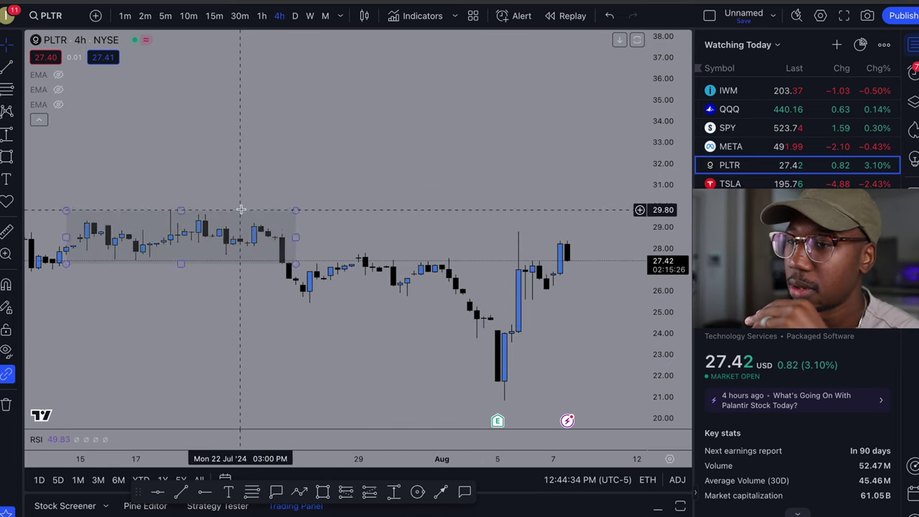
{"action": "key", "text": "Delete"}
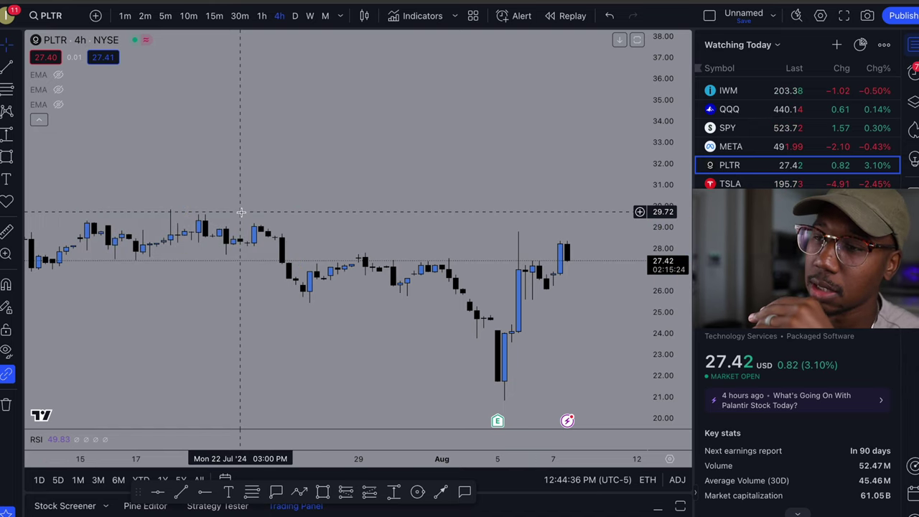
Sketch an uptrend path with higher highs and higher lows in the empty area below the January candles, peaking at about 10.10.
{"action": "scroll", "coordinate": [369, 45], "scroll_direction": "down", "scroll_amount": 3}
{"action": "left_click_drag", "start_coordinate": [655, 148], "coordinate": [656, 287]}
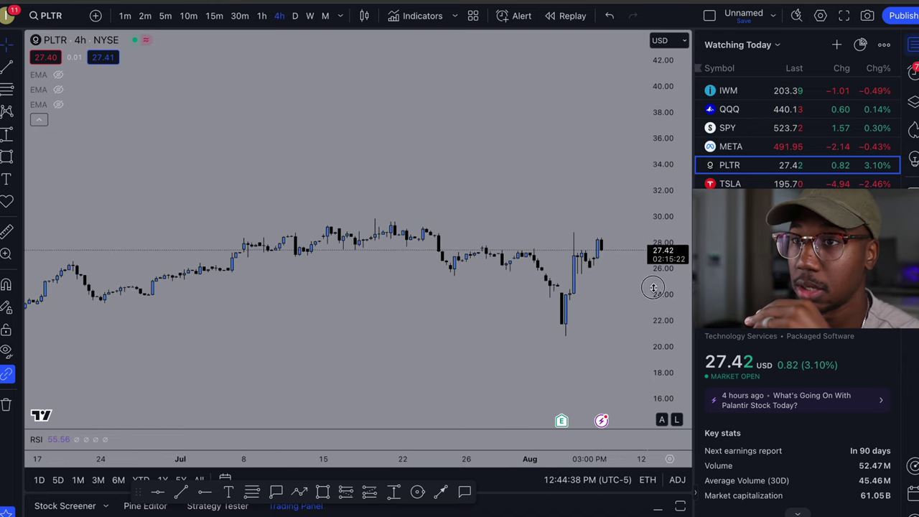
{"action": "scroll", "coordinate": [404, 270], "scroll_direction": "down", "scroll_amount": 5}
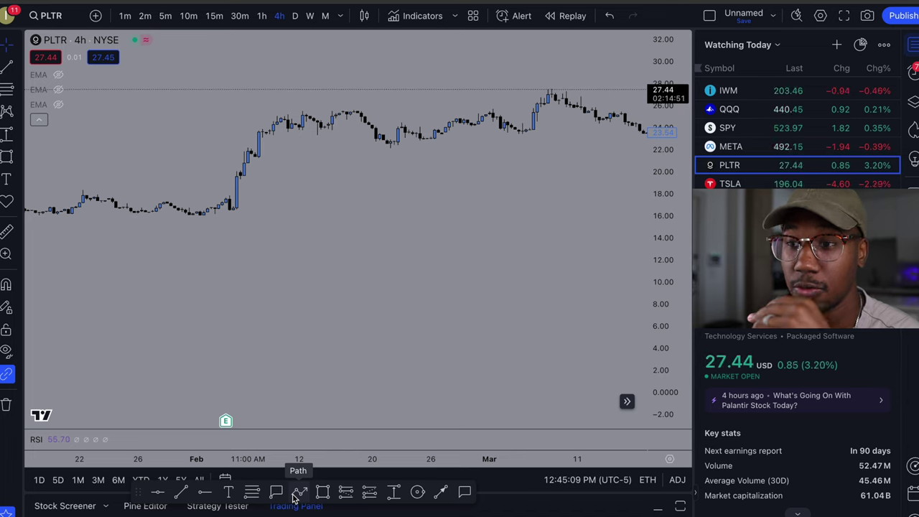
{"action": "left_click", "coordinate": [71, 367]}
{"action": "left_click", "coordinate": [83, 313]}
{"action": "left_click", "coordinate": [105, 349]}
{"action": "left_click", "coordinate": [130, 319]}
{"action": "left_click", "coordinate": [148, 280]}
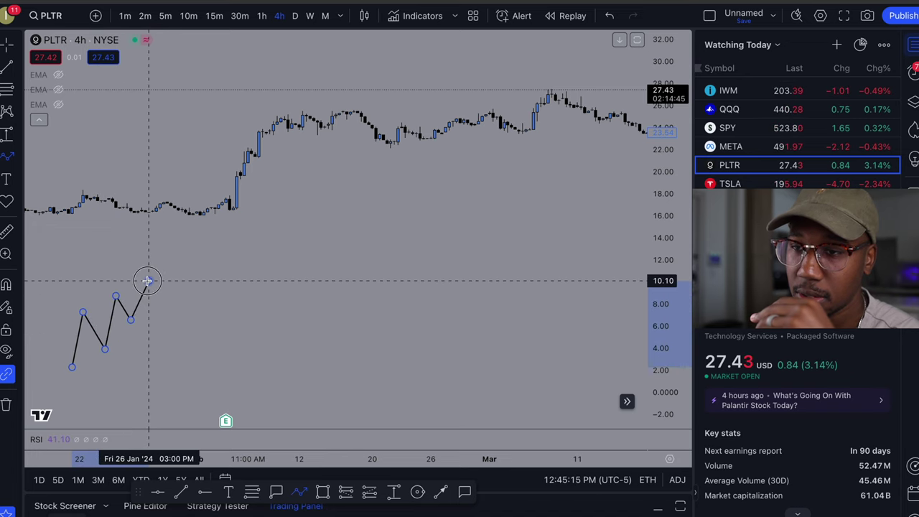
{"action": "double_click", "coordinate": [160, 302]}
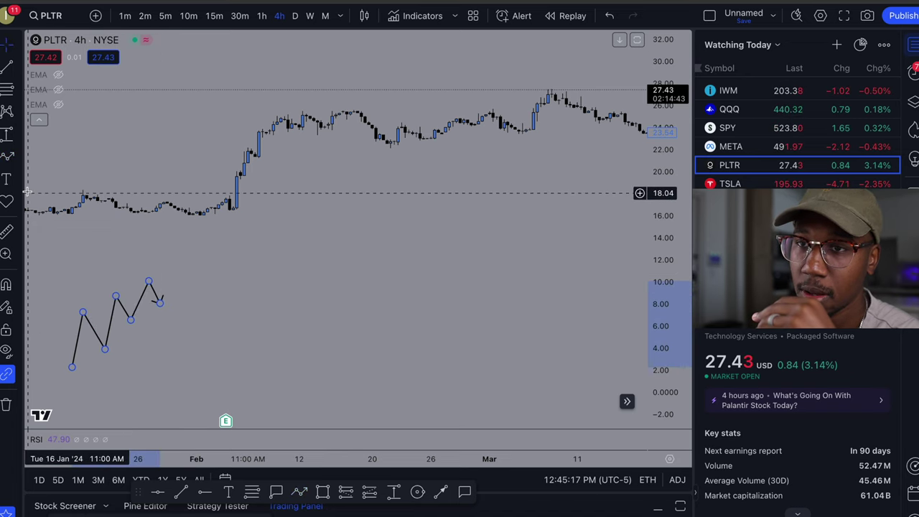
Sketch a downtrend path with lower highs and lower lows beside the uptrend path, ending at about 2.61.
{"action": "left_click", "coordinate": [232, 289]}
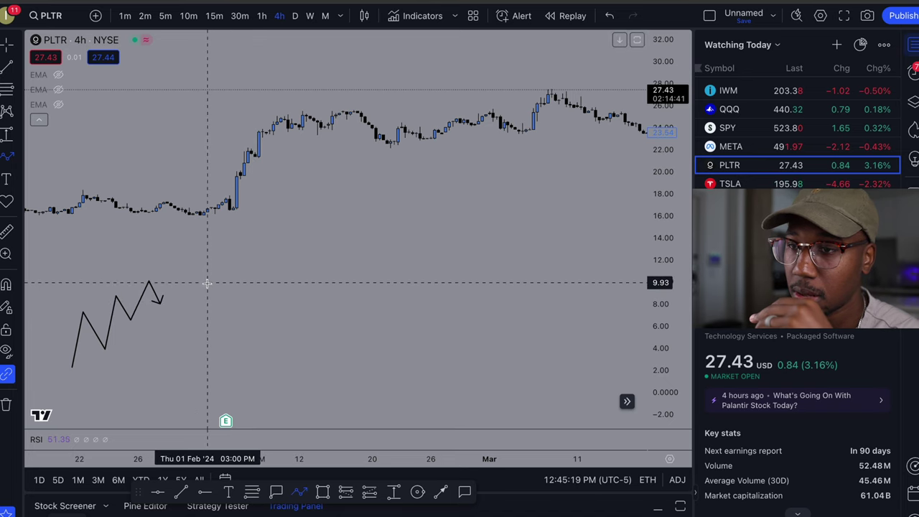
{"action": "left_click", "coordinate": [209, 278]}
{"action": "left_click", "coordinate": [218, 312]}
{"action": "left_click", "coordinate": [236, 282]}
{"action": "left_click", "coordinate": [248, 340]}
{"action": "left_click", "coordinate": [266, 300]}
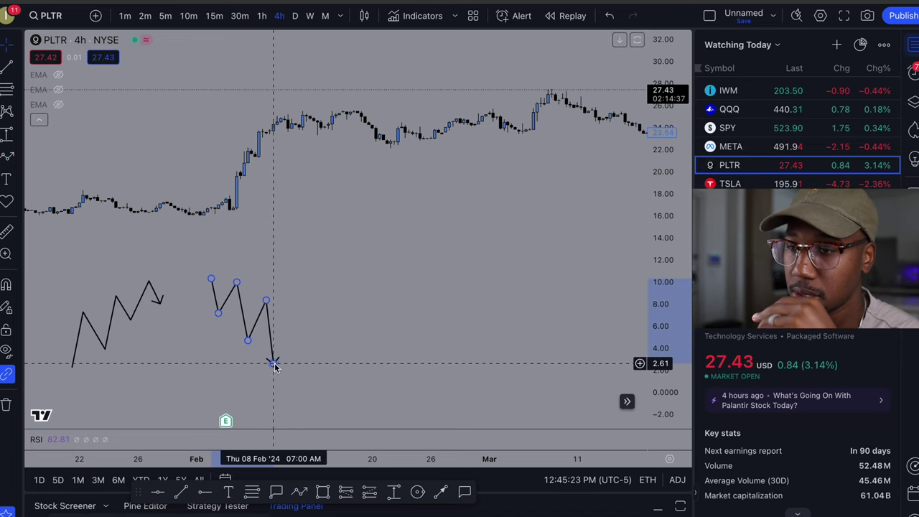
{"action": "double_click", "coordinate": [273, 361]}
Sketch a sideways zigzag path beside the downtrend path, ranging between about 4 and 8.
{"action": "left_click", "coordinate": [338, 275]}
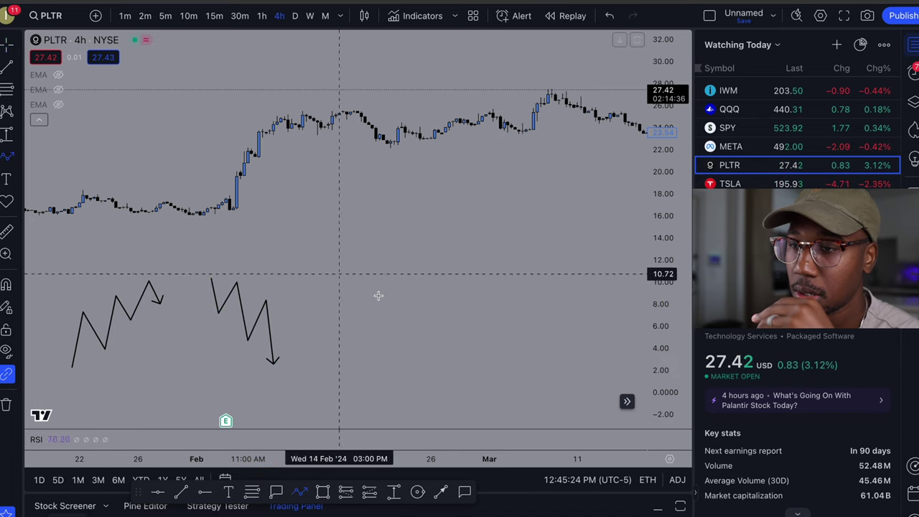
{"action": "left_click", "coordinate": [324, 342]}
{"action": "left_click", "coordinate": [336, 308]}
{"action": "left_click", "coordinate": [353, 349]}
{"action": "left_click", "coordinate": [368, 308]}
{"action": "left_click", "coordinate": [390, 345]}
{"action": "left_click", "coordinate": [405, 308]}
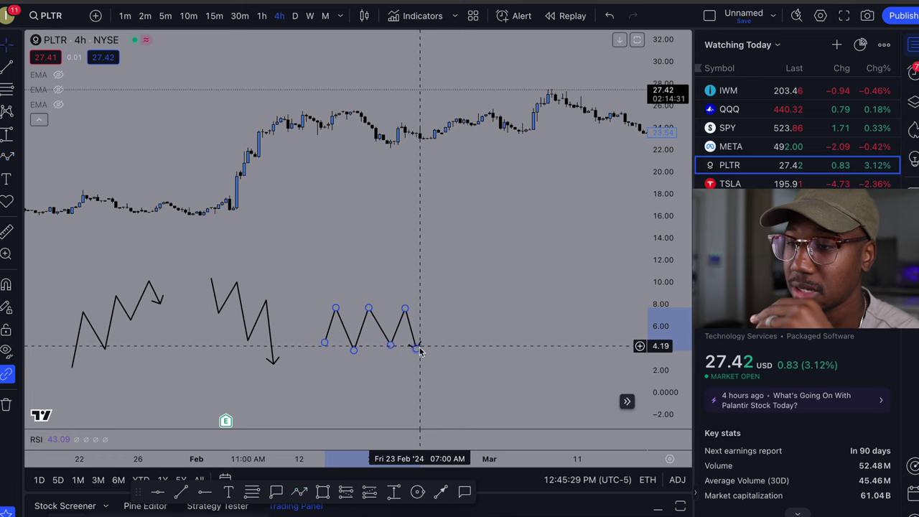
{"action": "double_click", "coordinate": [418, 349]}
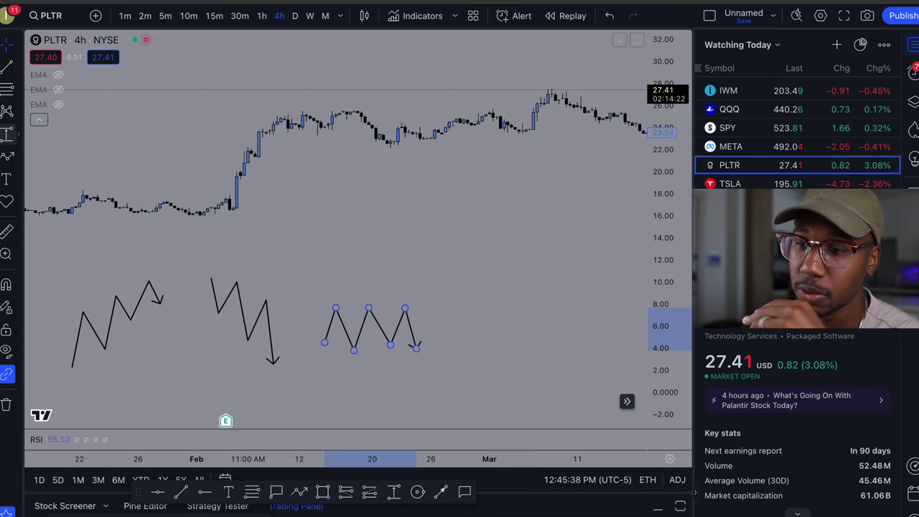
Mark rectangle zones at the uptrend path's lows, about 2.44–4.08 and 4.19–6.84, and at the downtrend path's lower high, about 7.18–9.77.
{"action": "left_click", "coordinate": [323, 493]}
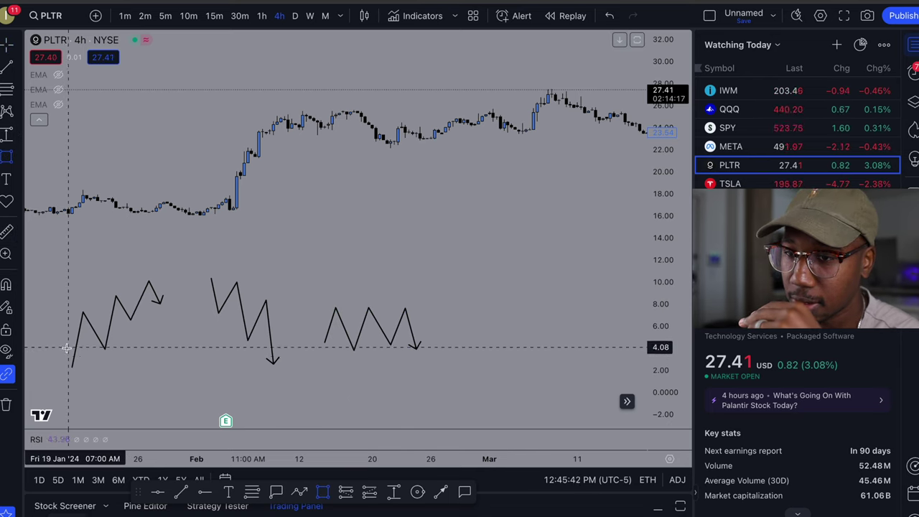
{"action": "left_click_drag", "start_coordinate": [78, 364], "coordinate": [177, 365]}
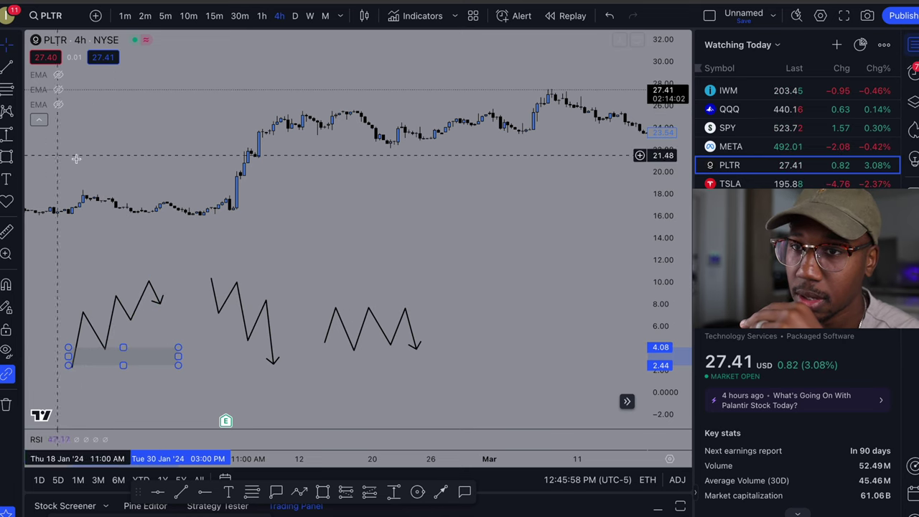
{"action": "key", "text": "alt+shift+r"}
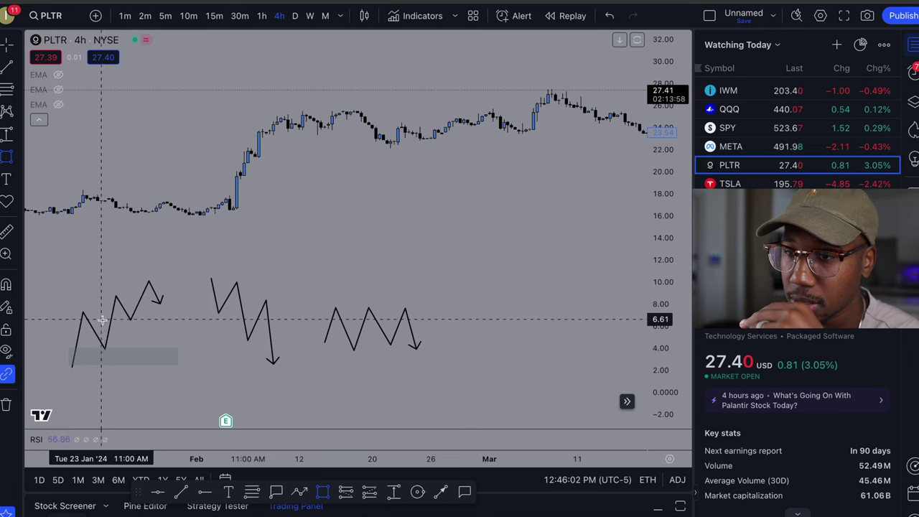
{"action": "mouse_move", "coordinate": [105, 323]}
{"action": "left_mouse_down"}
{"action": "mouse_move", "coordinate": [175, 323]}
{"action": "mouse_move", "coordinate": [211, 345]}
{"action": "left_mouse_up"}
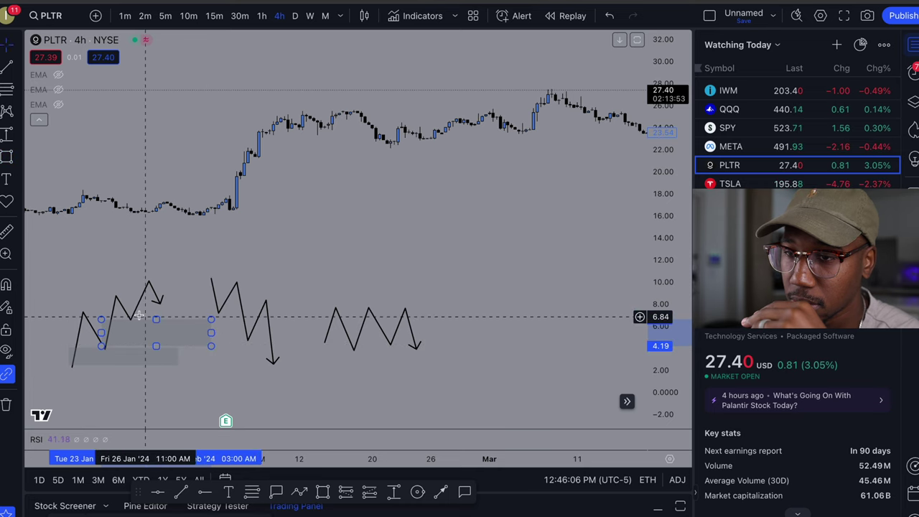
{"action": "left_click_drag", "start_coordinate": [155, 319], "coordinate": [155, 316]}
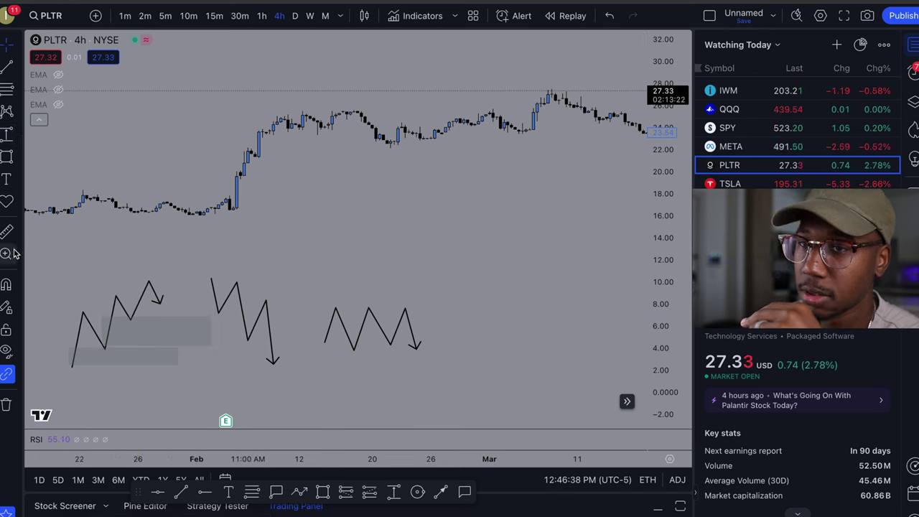
{"action": "key", "text": "alt+shift+r"}
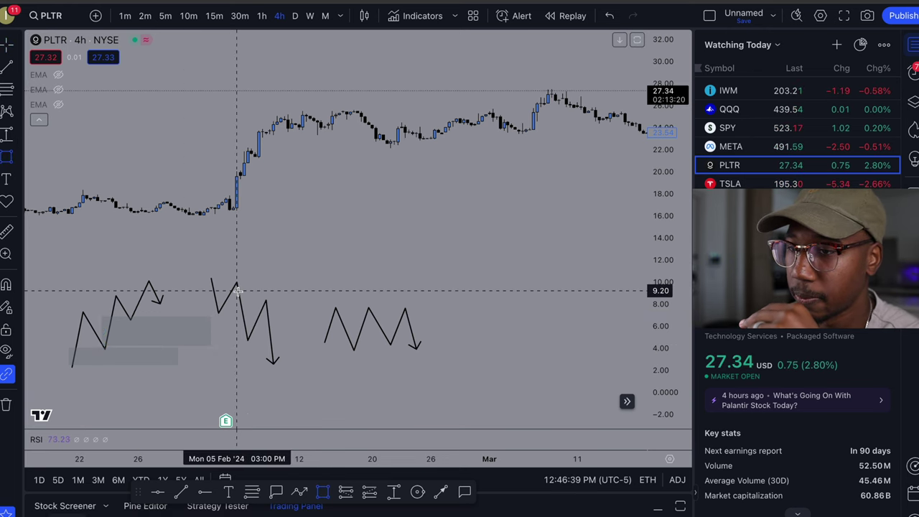
{"action": "left_click_drag", "start_coordinate": [237, 285], "coordinate": [276, 313]}
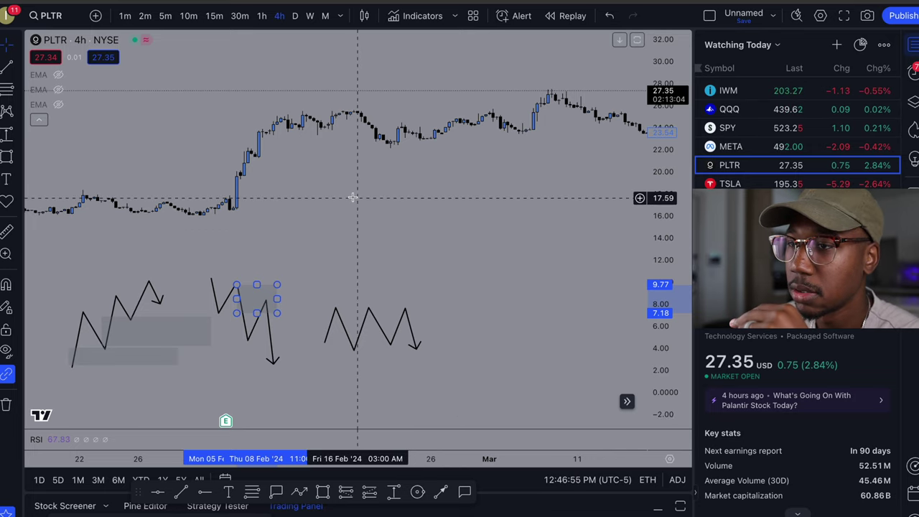
Draw a rectangle zone extending from the 5 February candle before the sharp rally, between about 16.5 and 17.9.
{"action": "scroll", "coordinate": [500, 215], "scroll_direction": "left", "scroll_amount": 5}
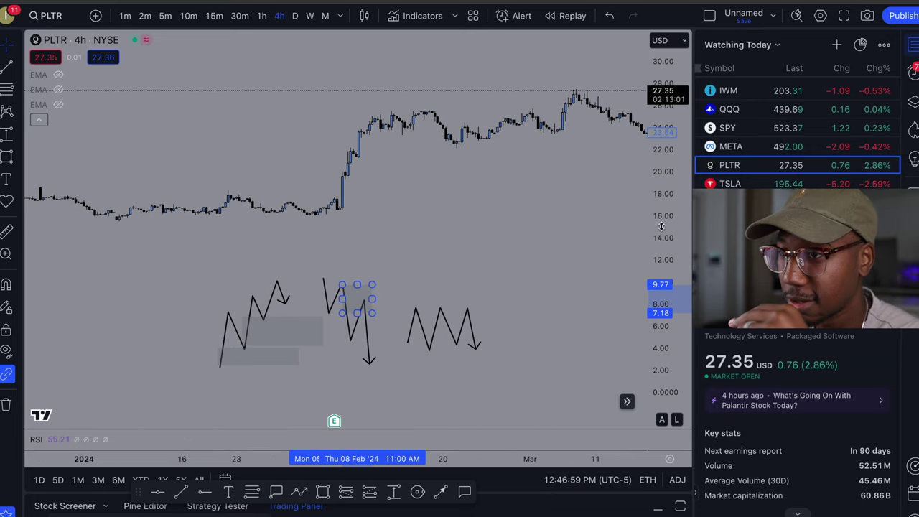
{"action": "scroll", "coordinate": [534, 109], "scroll_direction": "up", "scroll_amount": 5}
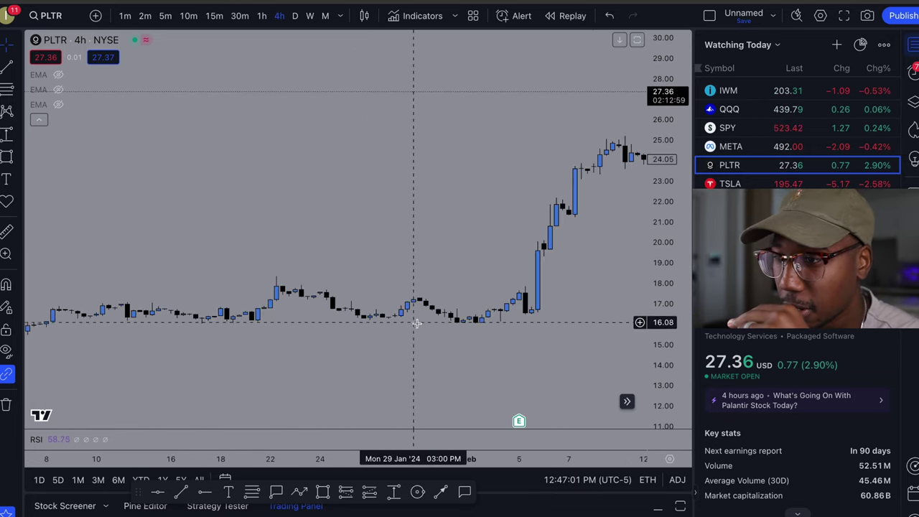
{"action": "left_click_drag", "start_coordinate": [536, 337], "coordinate": [345, 332]}
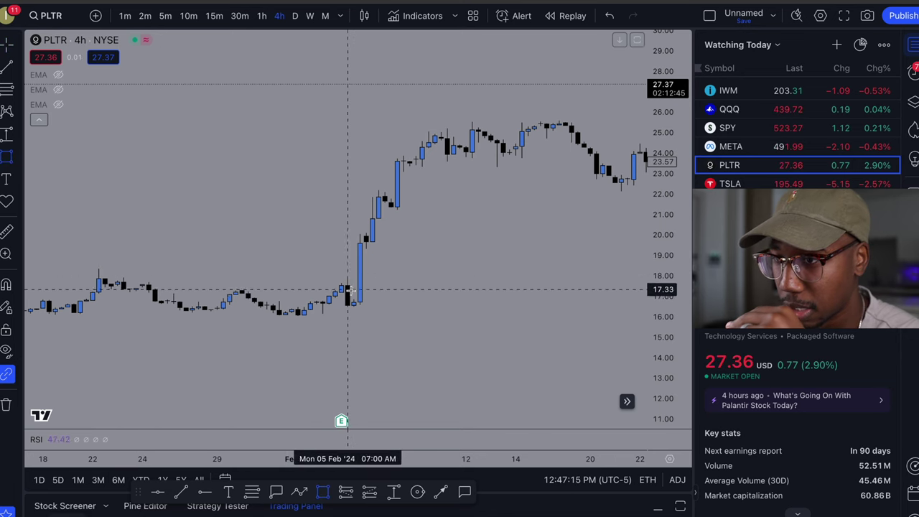
{"action": "mouse_move", "coordinate": [340, 278]}
{"action": "left_mouse_down"}
{"action": "mouse_move", "coordinate": [467, 309]}
{"action": "mouse_move", "coordinate": [614, 308]}
{"action": "left_mouse_up"}
Draw a rectangle zone over the late-July lower high, from 23 July to 12 August between about 28.05 and 29.17.
{"action": "left_click_drag", "start_coordinate": [531, 357], "coordinate": [266, 344]}
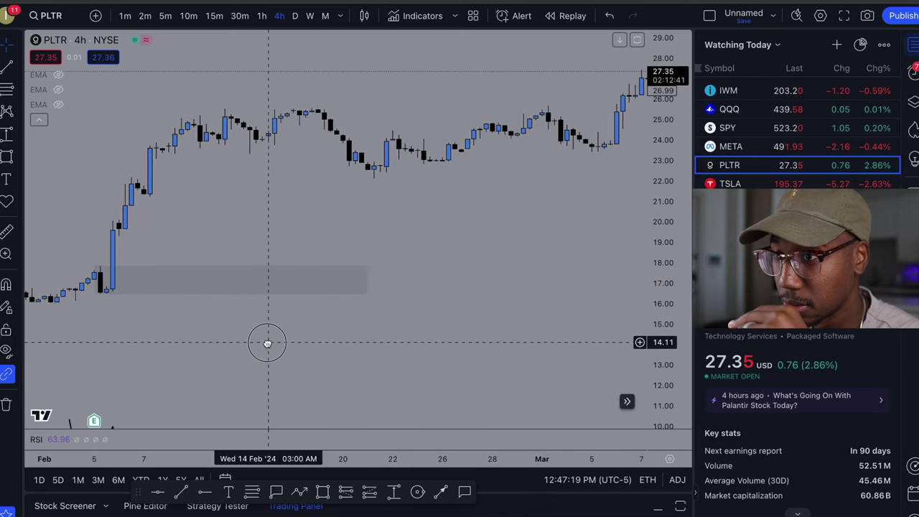
{"action": "scroll", "coordinate": [375, 229], "scroll_direction": "down", "scroll_amount": 3}
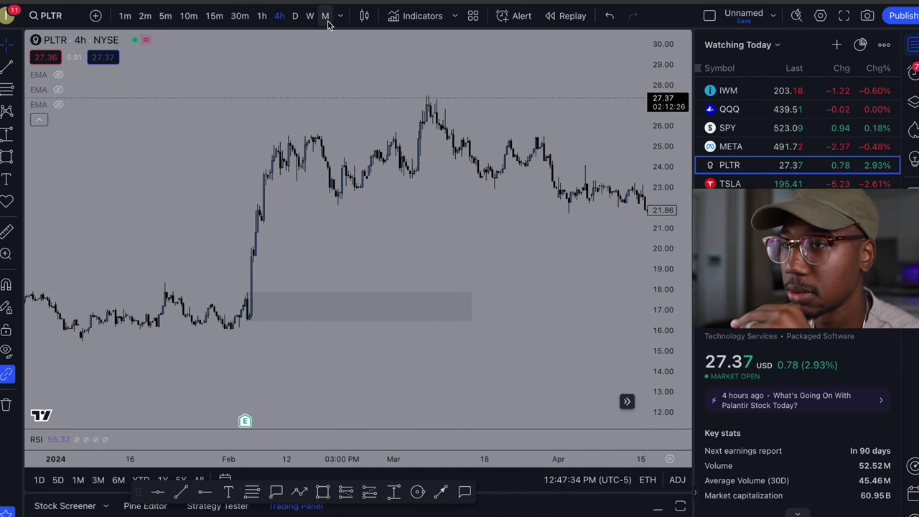
{"action": "left_click_drag", "start_coordinate": [420, 205], "coordinate": [221, 249]}
{"action": "left_click_drag", "start_coordinate": [589, 229], "coordinate": [68, 242]}
{"action": "left_click_drag", "start_coordinate": [350, 219], "coordinate": [248, 227]}
{"action": "left_click_drag", "start_coordinate": [59, 237], "coordinate": [297, 248]}
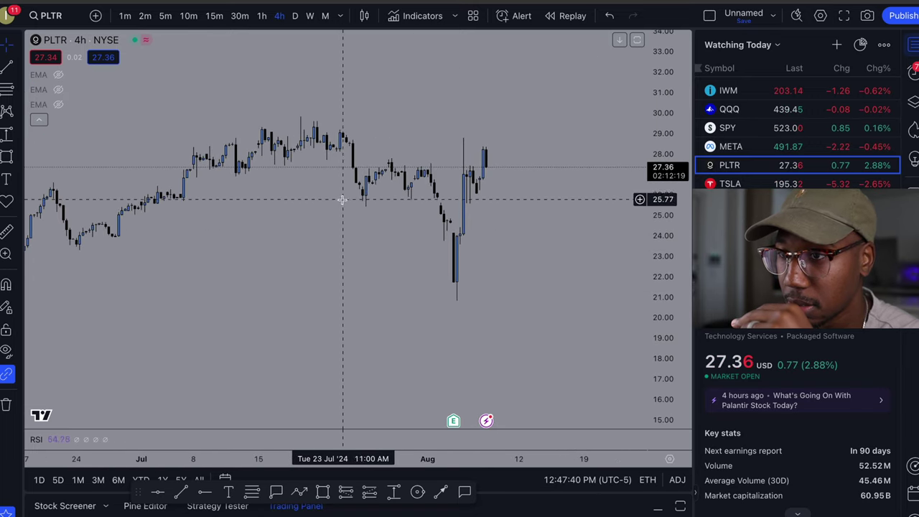
{"action": "scroll", "coordinate": [355, 180], "scroll_direction": "up", "scroll_amount": 3}
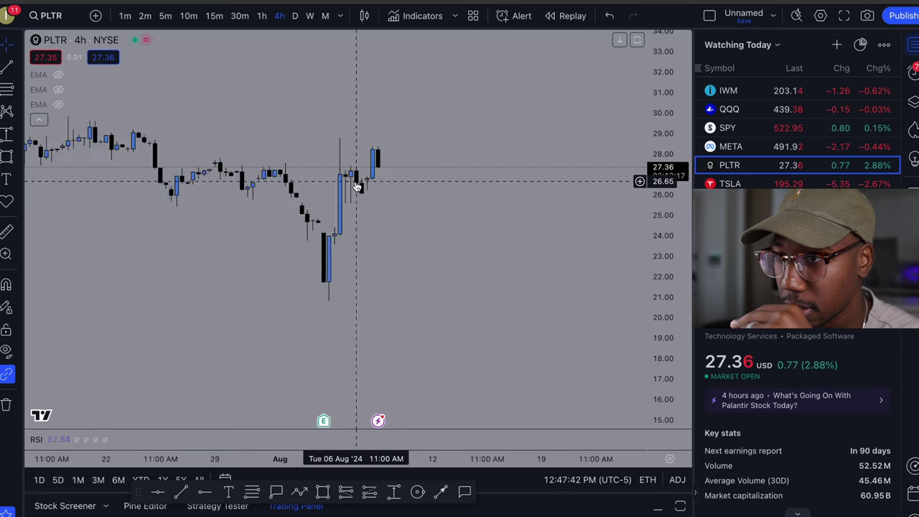
{"action": "scroll", "coordinate": [327, 242], "scroll_direction": "down", "scroll_amount": 2}
{"action": "scroll", "coordinate": [327, 242], "scroll_direction": "up", "scroll_amount": 1}
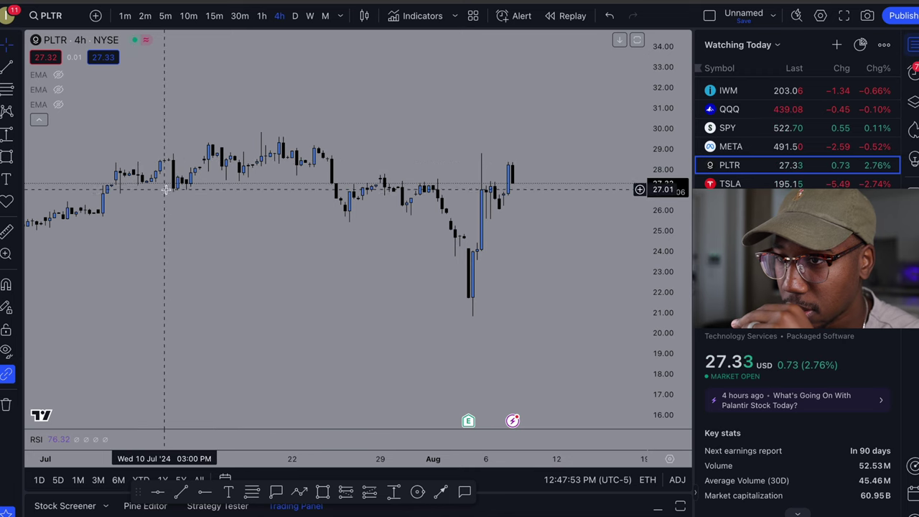
{"action": "left_click", "coordinate": [6, 156]}
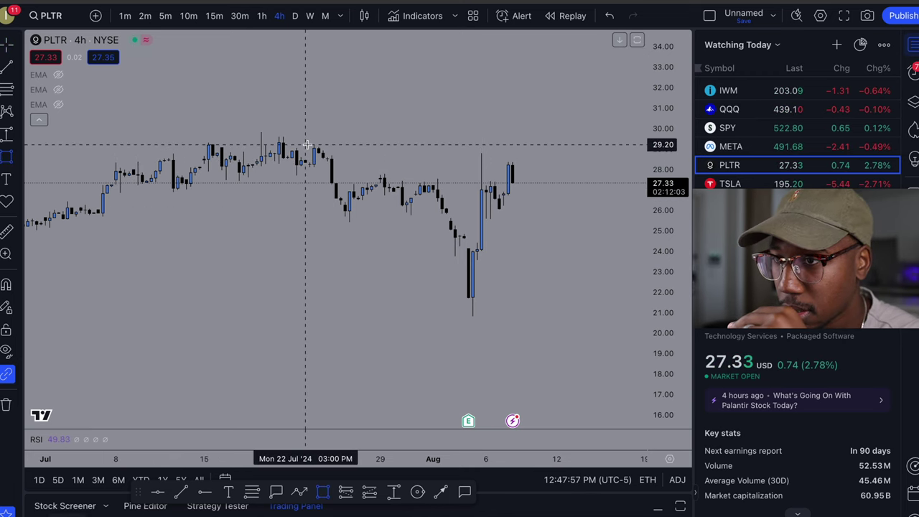
{"action": "left_click_drag", "start_coordinate": [309, 146], "coordinate": [565, 168]}
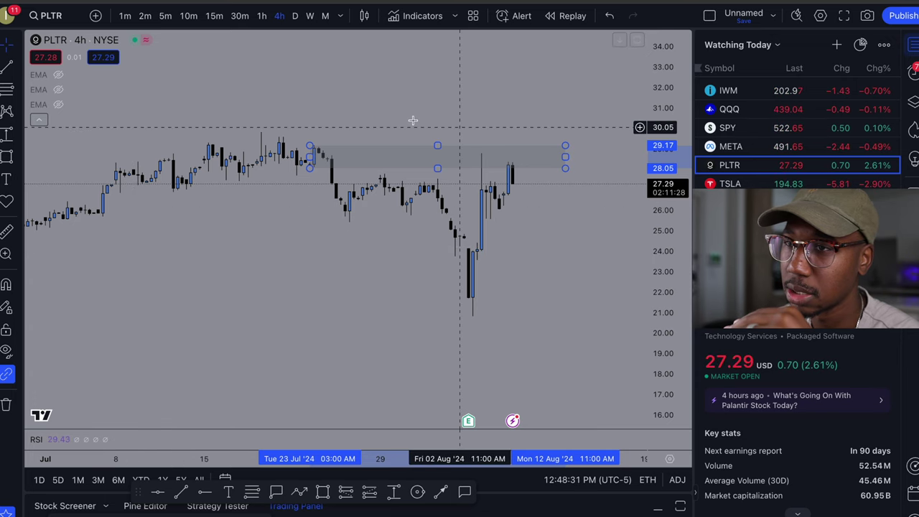
Draw a rising trend line beneath the swing lows from the 4 June low, about 20.88, to about 28.32 on 30 July.
{"action": "scroll", "coordinate": [402, 320], "scroll_direction": "down", "scroll_amount": 3}
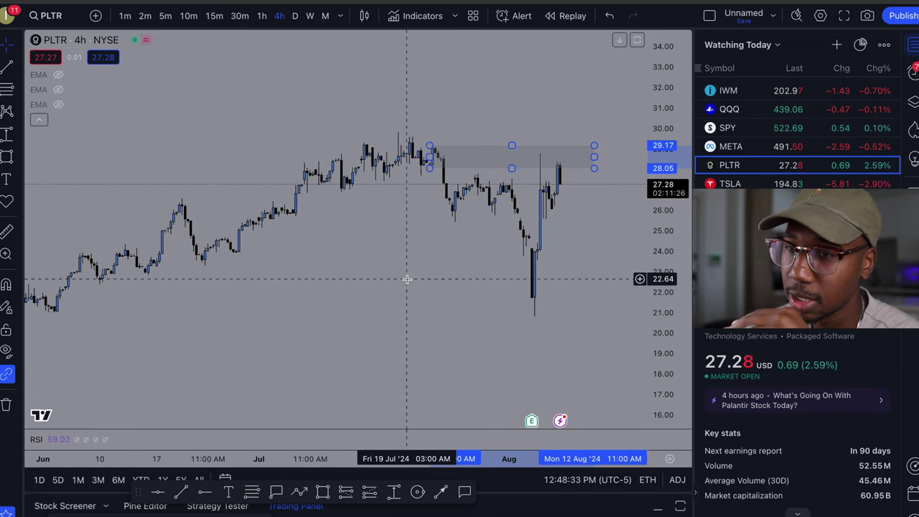
{"action": "left_click", "coordinate": [9, 69]}
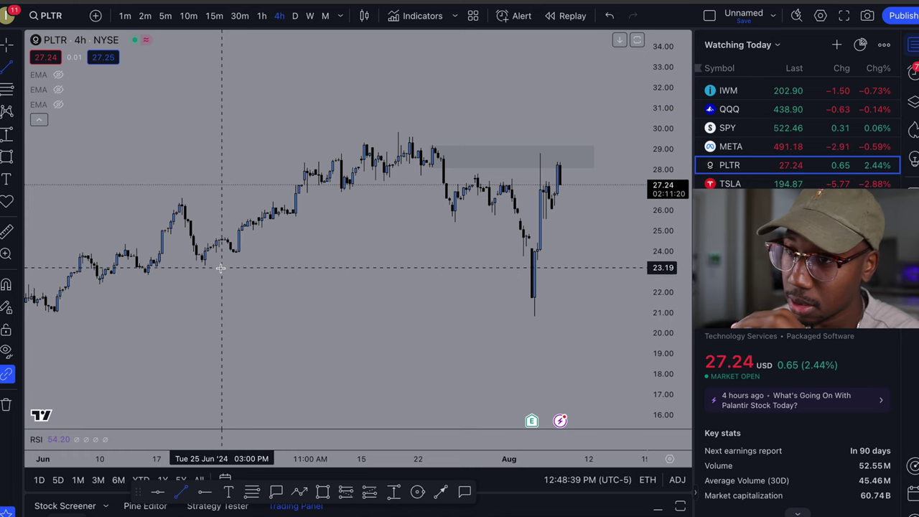
{"action": "scroll", "coordinate": [237, 291], "scroll_direction": "down", "scroll_amount": 5}
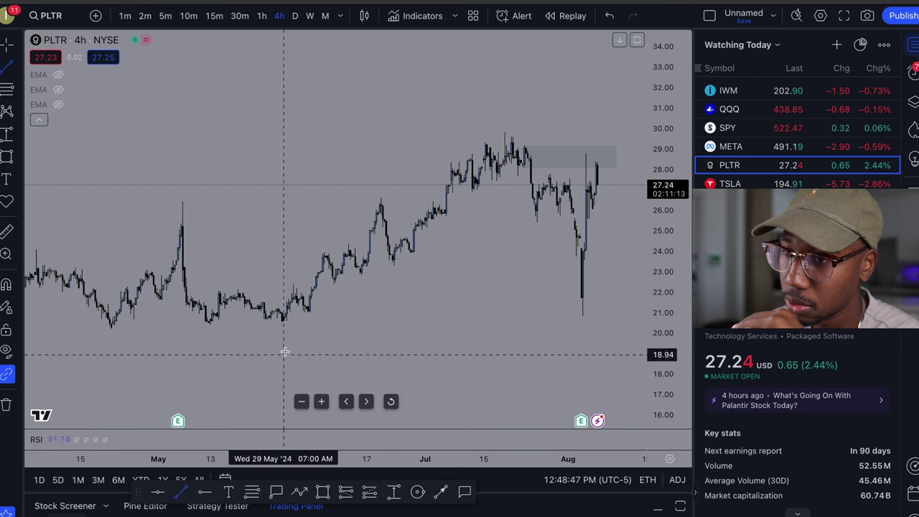
{"action": "left_click", "coordinate": [308, 314]}
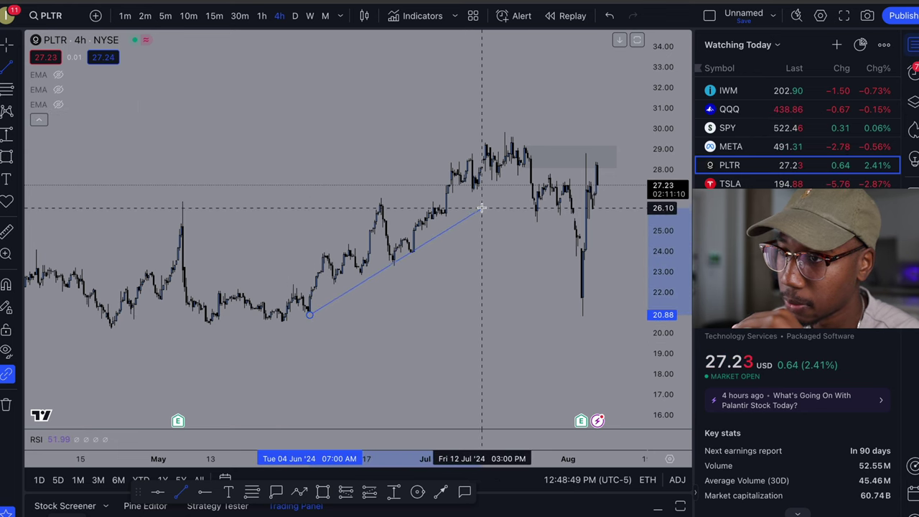
{"action": "left_click", "coordinate": [561, 165]}
{"action": "right_click", "coordinate": [559, 166]}
{"action": "left_click", "coordinate": [423, 318]}
{"action": "scroll", "coordinate": [410, 323], "scroll_direction": "up", "scroll_amount": 3}
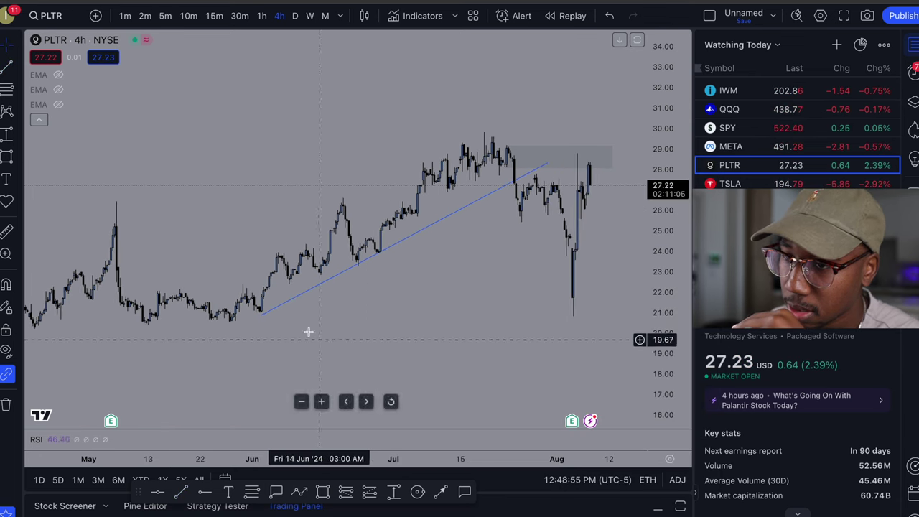
{"action": "left_click", "coordinate": [301, 293]}
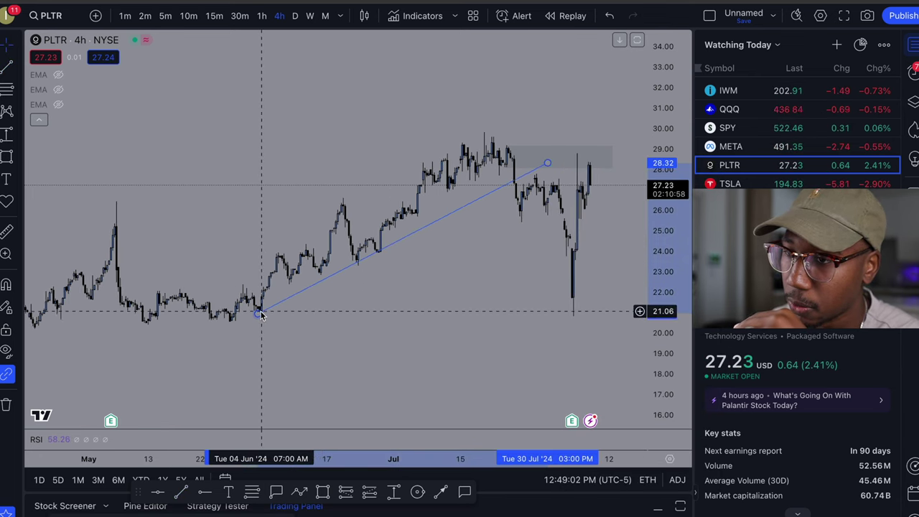
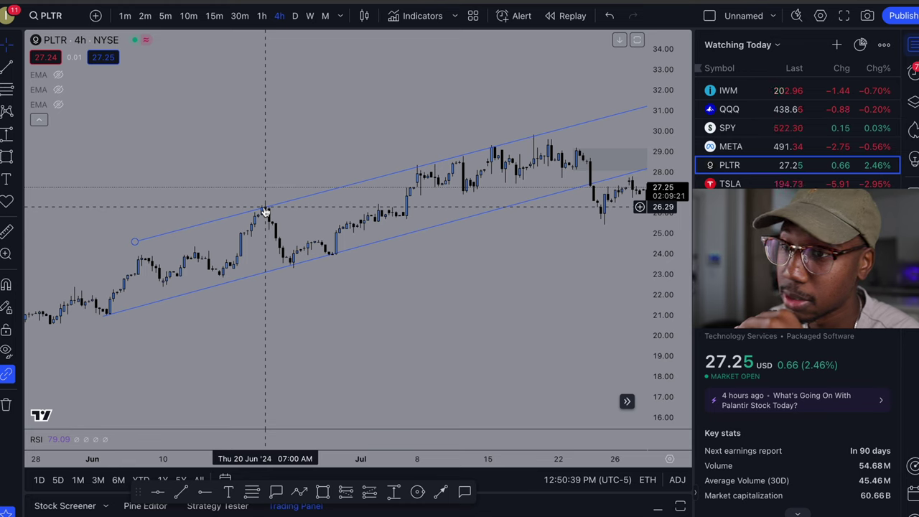
Measure the pullback with a price range from the 21 June high, about 26.44, down to about 23.43 near the lower channel line.
{"action": "left_click", "coordinate": [7, 134]}
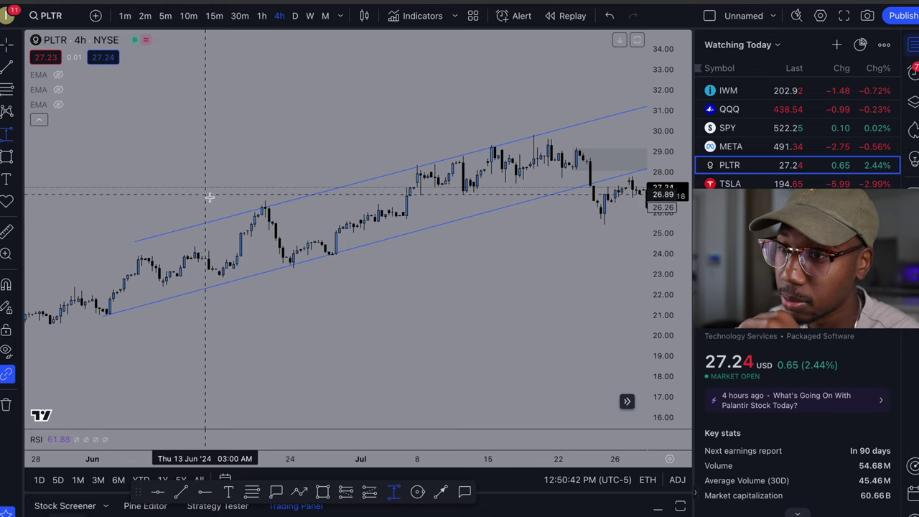
{"action": "left_click", "coordinate": [275, 205]}
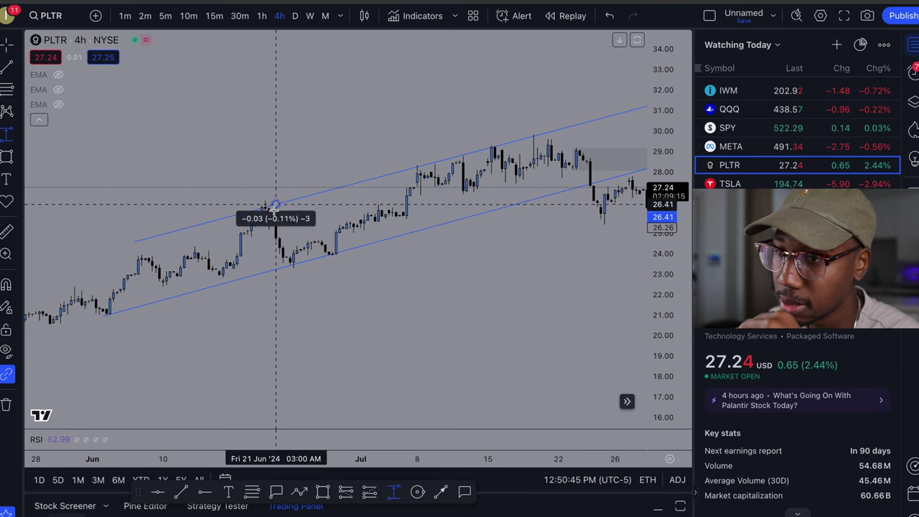
{"action": "left_click", "coordinate": [275, 267]}
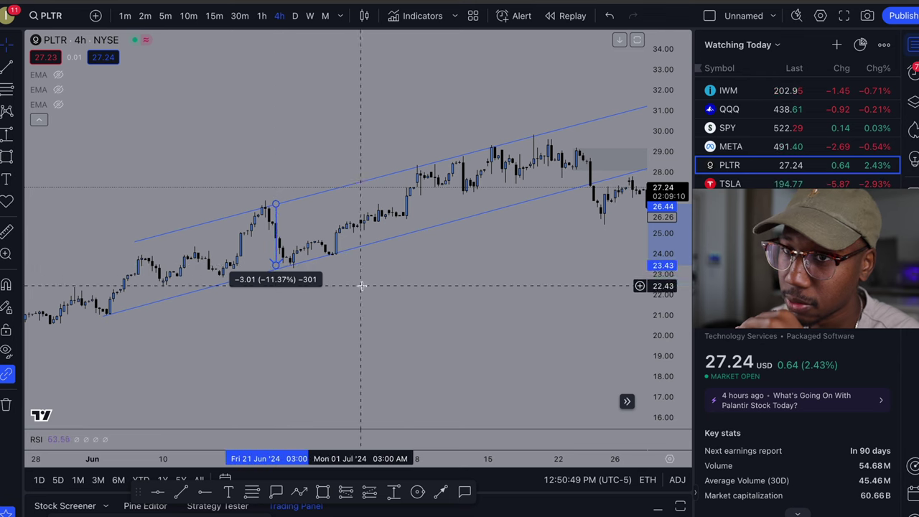
Measure the upswing with a price range from the 24 June low, about 23.49, to the 5 July high, about 28.32.
{"action": "left_click", "coordinate": [7, 135]}
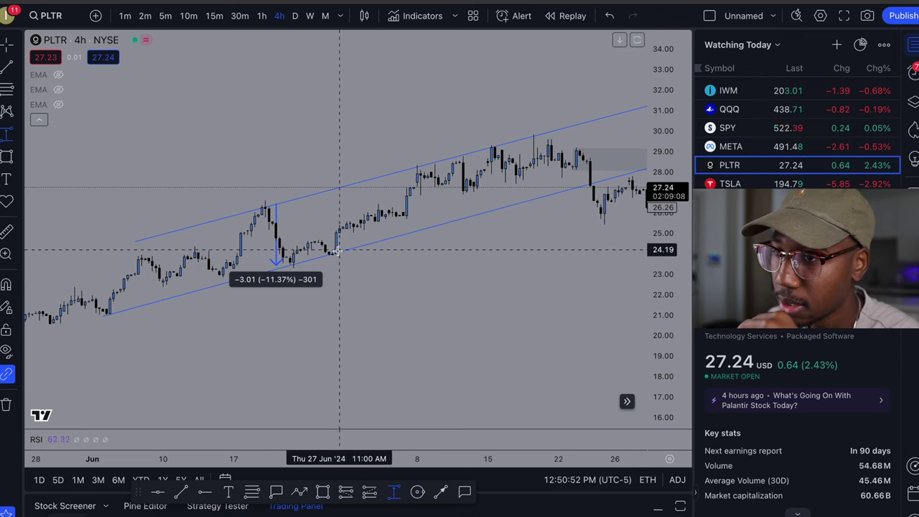
{"action": "left_click", "coordinate": [290, 264]}
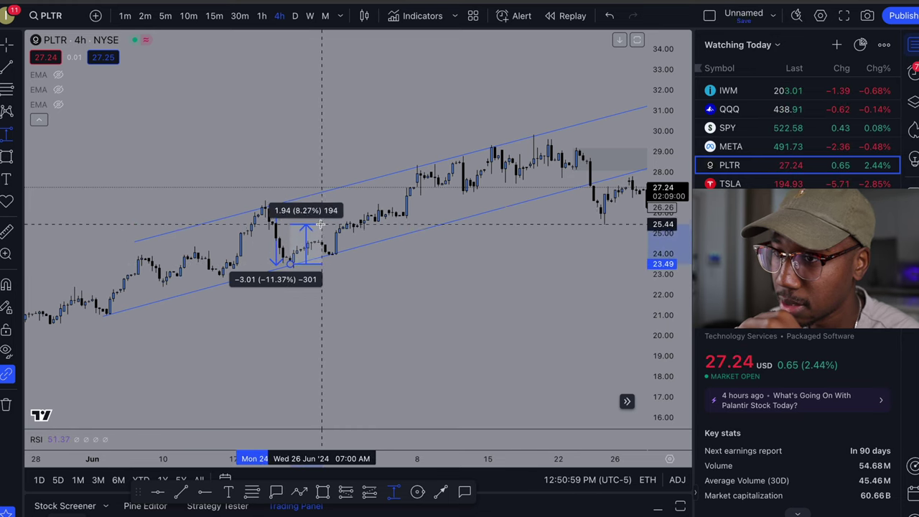
{"action": "left_click", "coordinate": [413, 165]}
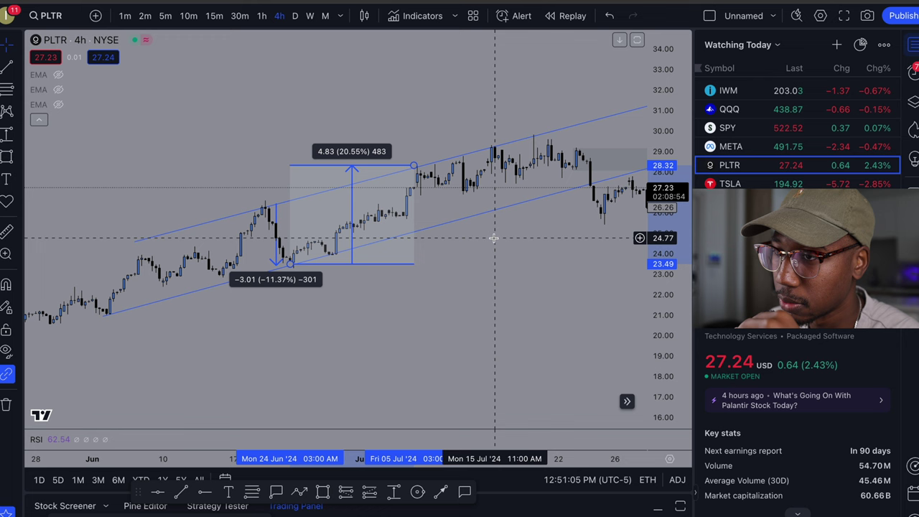
Measure the decline with a price range from the 8 July high, about 28.38, to the late-July candles at the lower channel line.
{"action": "left_click", "coordinate": [9, 134]}
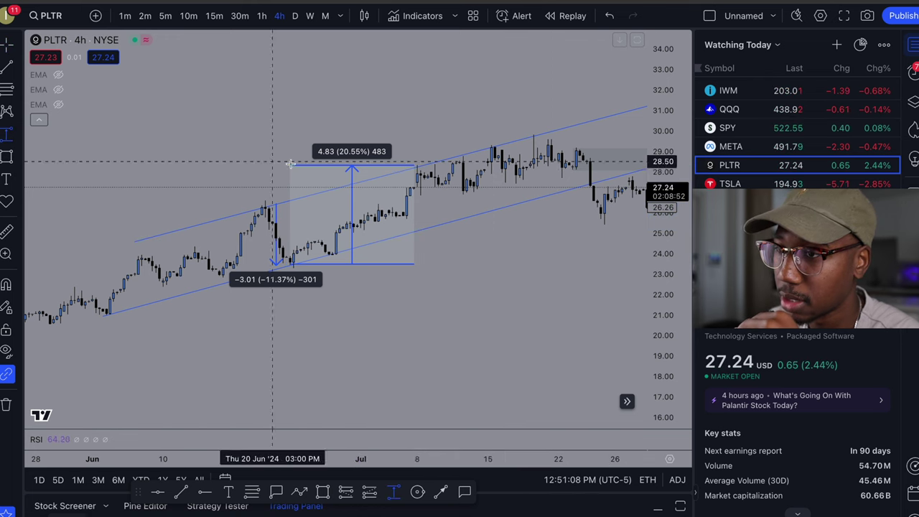
{"action": "left_click", "coordinate": [417, 164]}
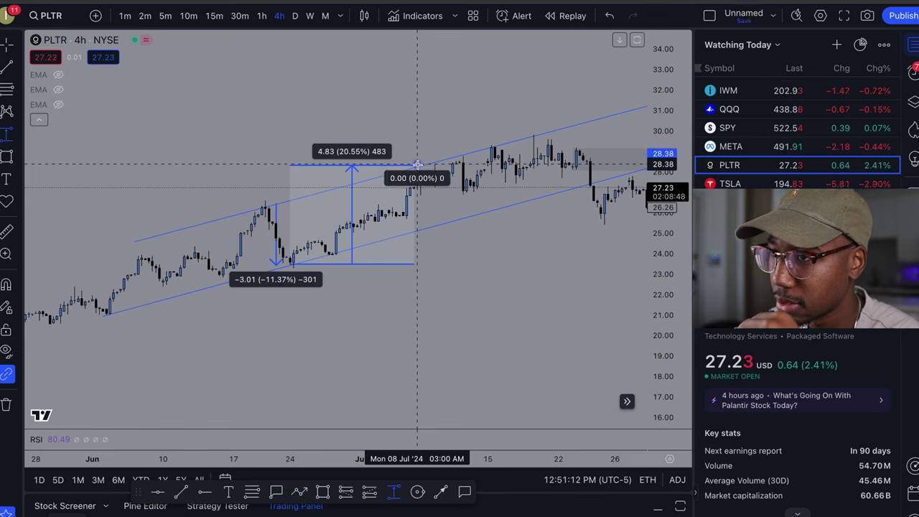
{"action": "left_click", "coordinate": [590, 186]}
Delete the price ranges over the late-June upswing and the July decline, keeping the one on the June pullback.
{"action": "scroll", "coordinate": [402, 307], "scroll_direction": "down", "scroll_amount": 2}
{"action": "left_click_drag", "start_coordinate": [412, 312], "coordinate": [285, 331]}
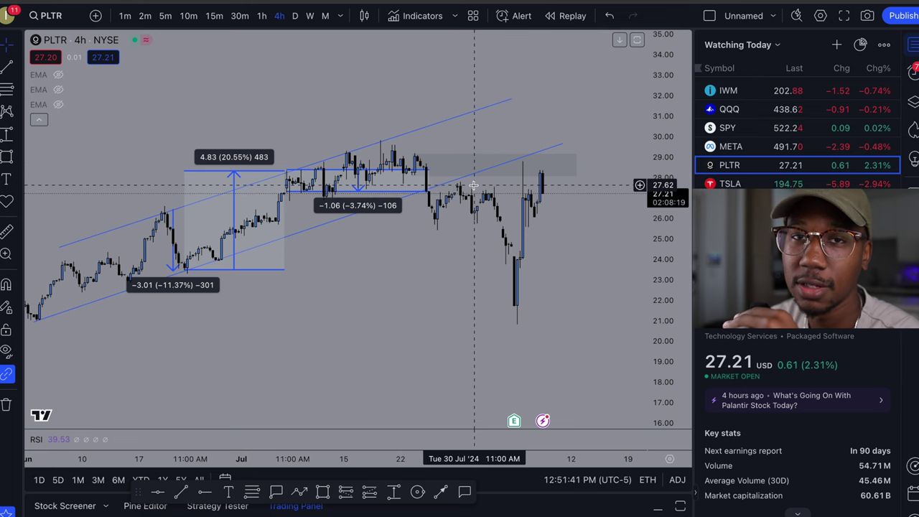
{"action": "scroll", "coordinate": [503, 287], "scroll_direction": "up", "scroll_amount": 1}
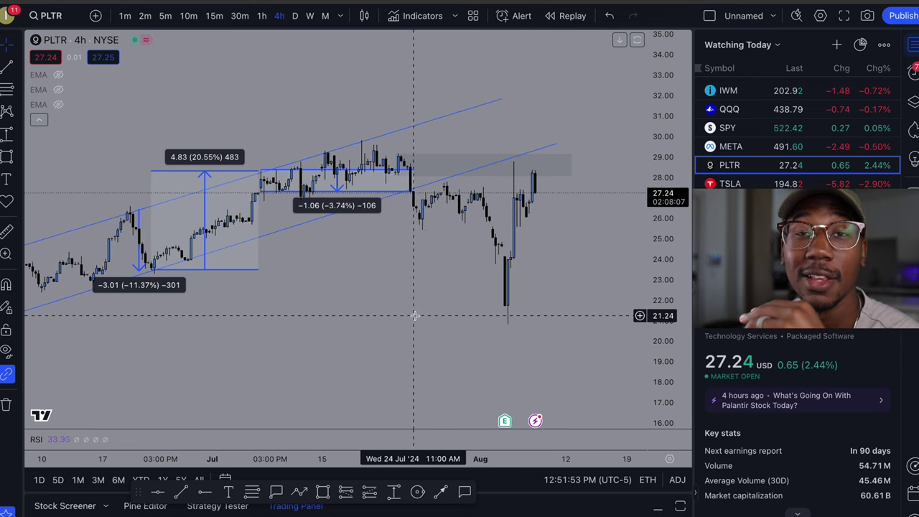
{"action": "left_click", "coordinate": [256, 271]}
{"action": "key", "text": "Delete"}
{"action": "key", "text": "Delete"}
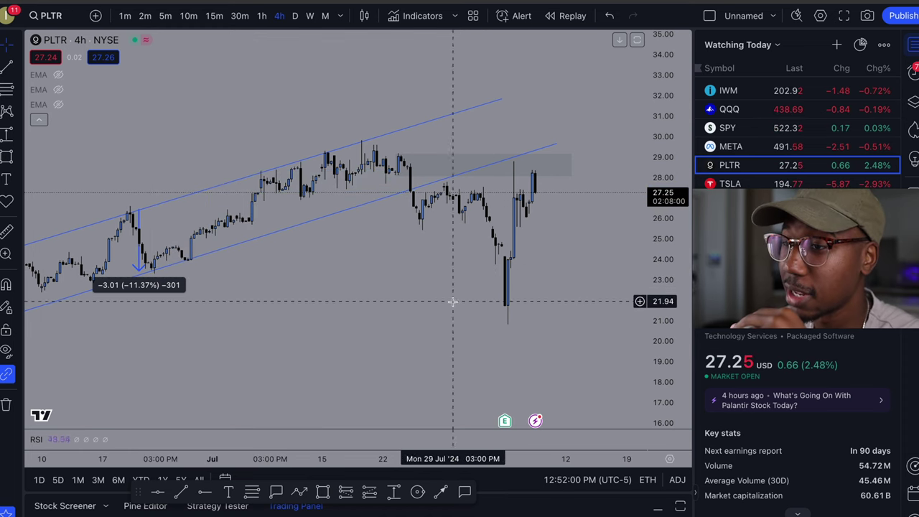
Draw horizontal rays from the 16 April low at about 20.73 and from the 5 March high at about 27.17.
{"action": "scroll", "coordinate": [431, 302], "scroll_direction": "up", "scroll_amount": 1}
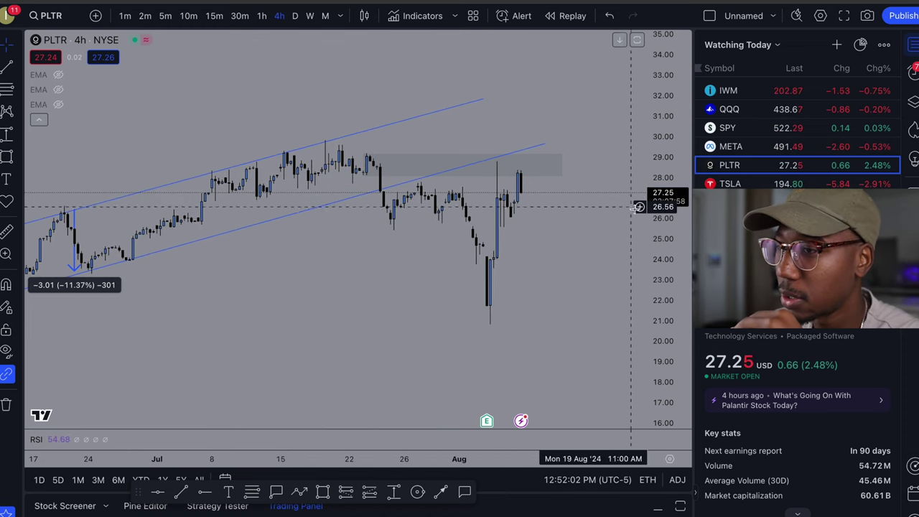
{"action": "scroll", "coordinate": [552, 276], "scroll_direction": "up", "scroll_amount": 2}
{"action": "scroll", "coordinate": [551, 276], "scroll_direction": "down", "scroll_amount": 5}
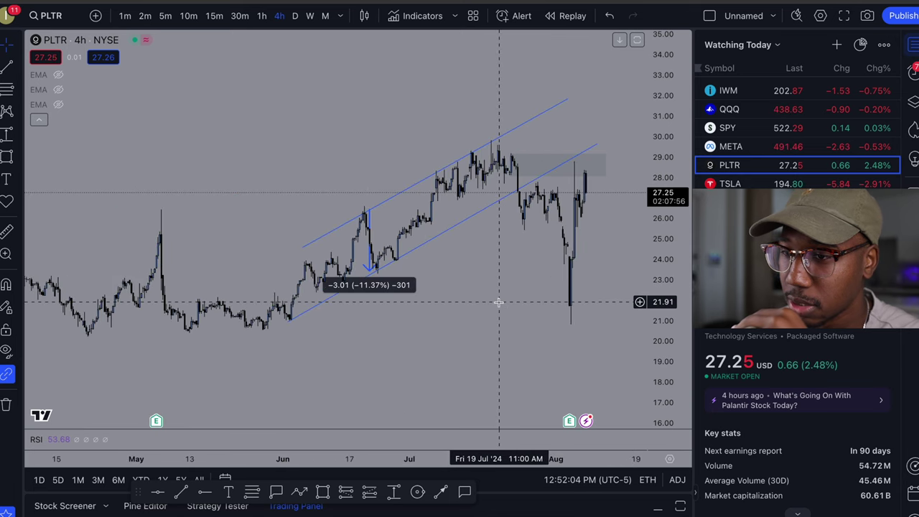
{"action": "scroll", "coordinate": [368, 352], "scroll_direction": "down", "scroll_amount": 3}
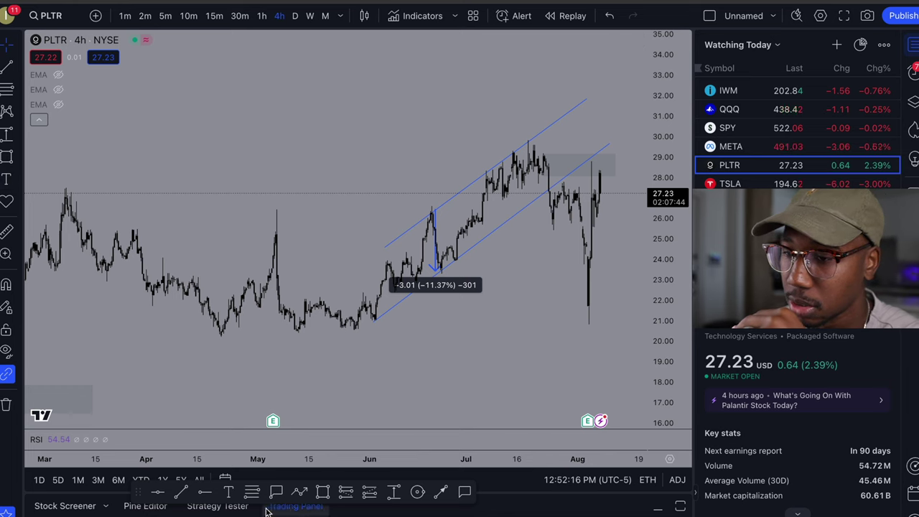
{"action": "left_click", "coordinate": [205, 494]}
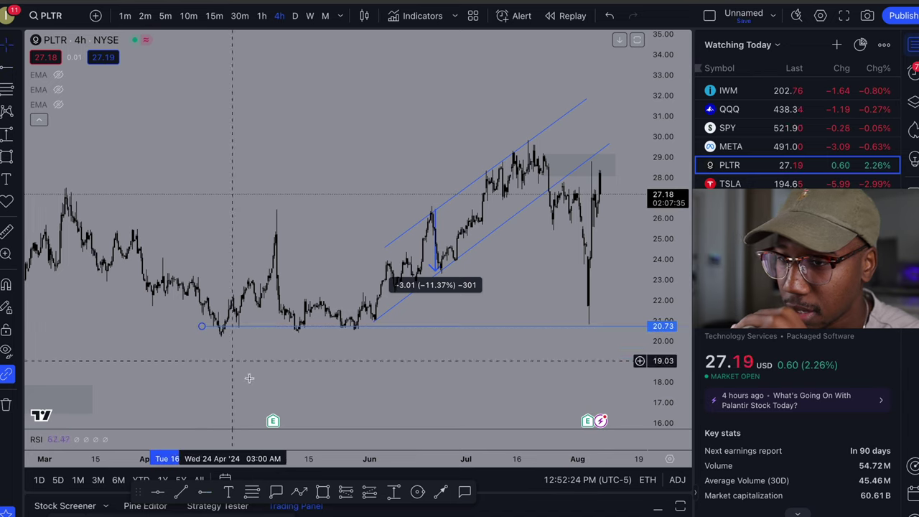
{"action": "left_click", "coordinate": [203, 329]}
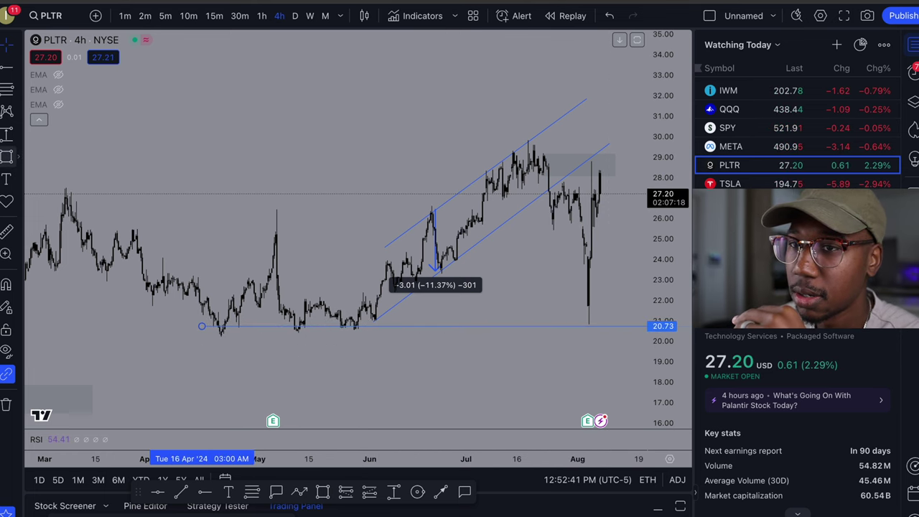
{"action": "left_click", "coordinate": [5, 75]}
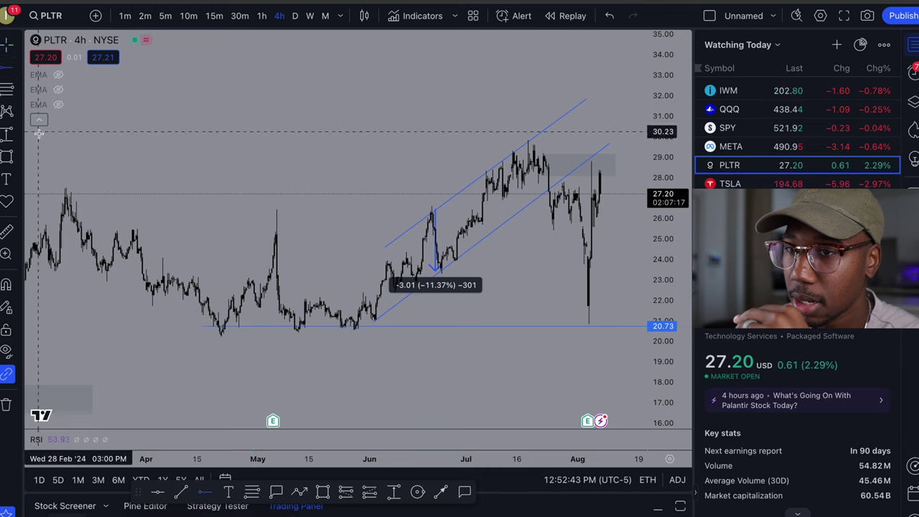
{"action": "left_click", "coordinate": [55, 194]}
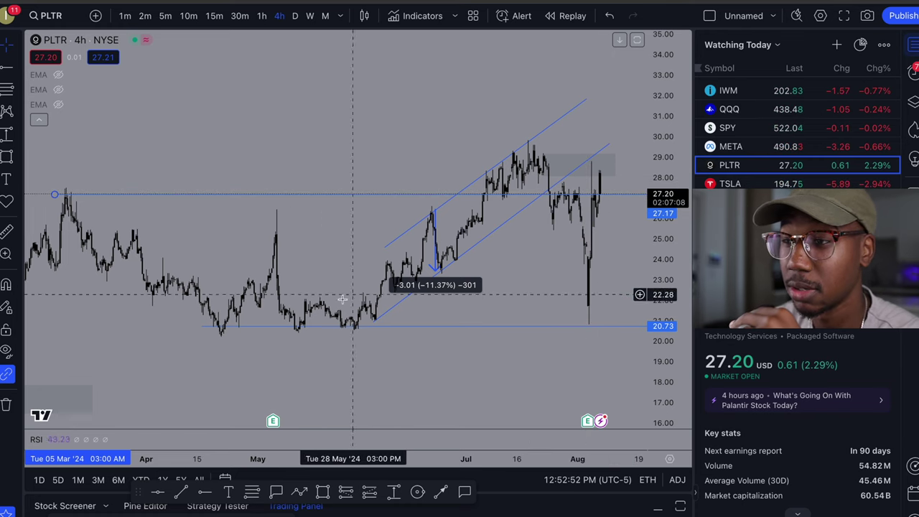
Examine the June to August price action against the rising channel, the late-July rectangle zone and the two horizontal rays.
{"action": "scroll", "coordinate": [318, 256], "scroll_direction": "up", "scroll_amount": 5}
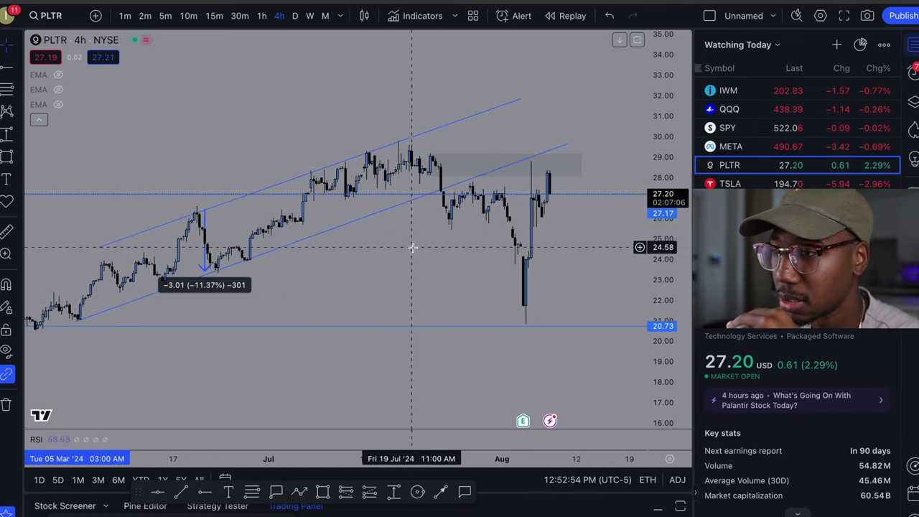
{"action": "scroll", "coordinate": [460, 248], "scroll_direction": "up", "scroll_amount": 3}
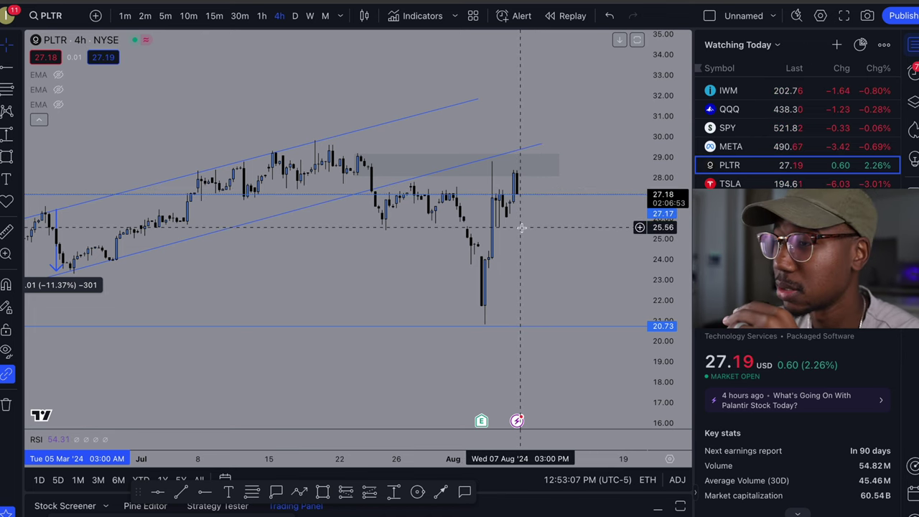
{"action": "scroll", "coordinate": [521, 228], "scroll_direction": "down", "scroll_amount": 2}
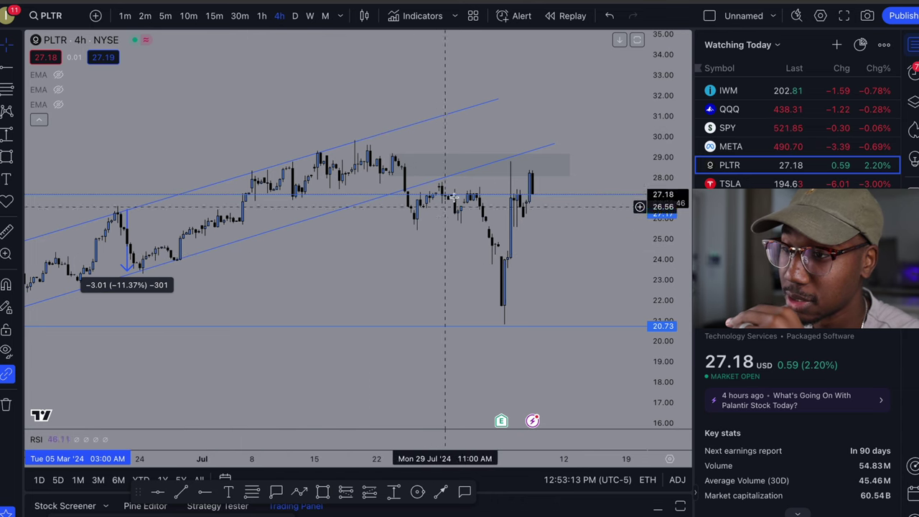
{"action": "scroll", "coordinate": [493, 266], "scroll_direction": "down", "scroll_amount": 1}
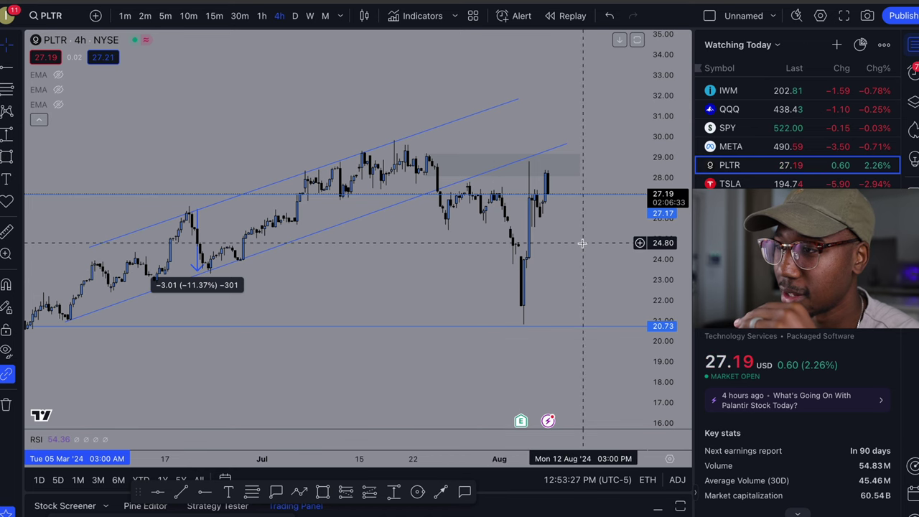
{"action": "scroll", "coordinate": [562, 268], "scroll_direction": "up", "scroll_amount": 1}
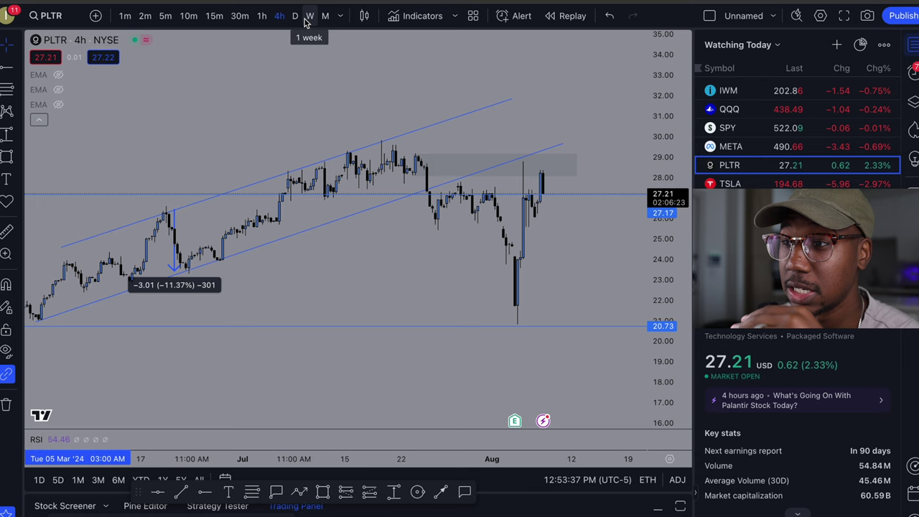
{"action": "scroll", "coordinate": [467, 250], "scroll_direction": "up", "scroll_amount": 3}
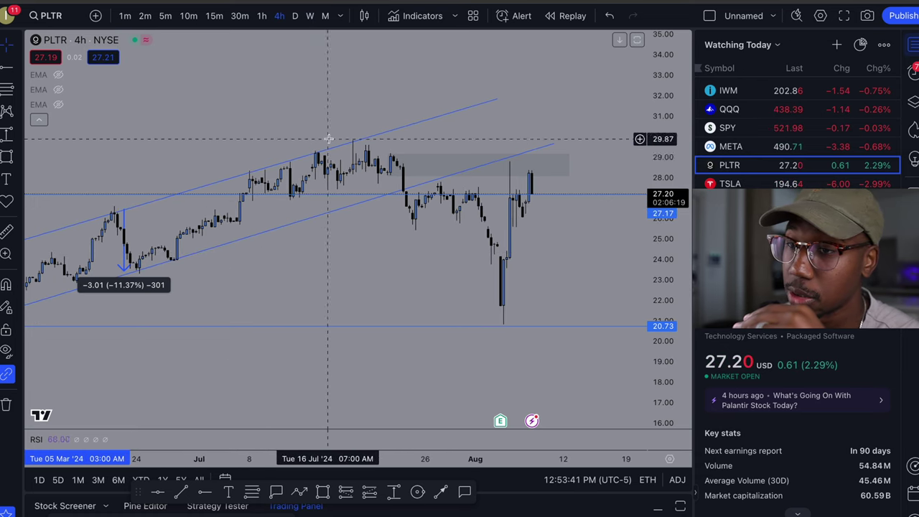
{"action": "scroll", "coordinate": [252, 296], "scroll_direction": "down", "scroll_amount": 3}
{"action": "scroll", "coordinate": [280, 296], "scroll_direction": "up", "scroll_amount": 2}
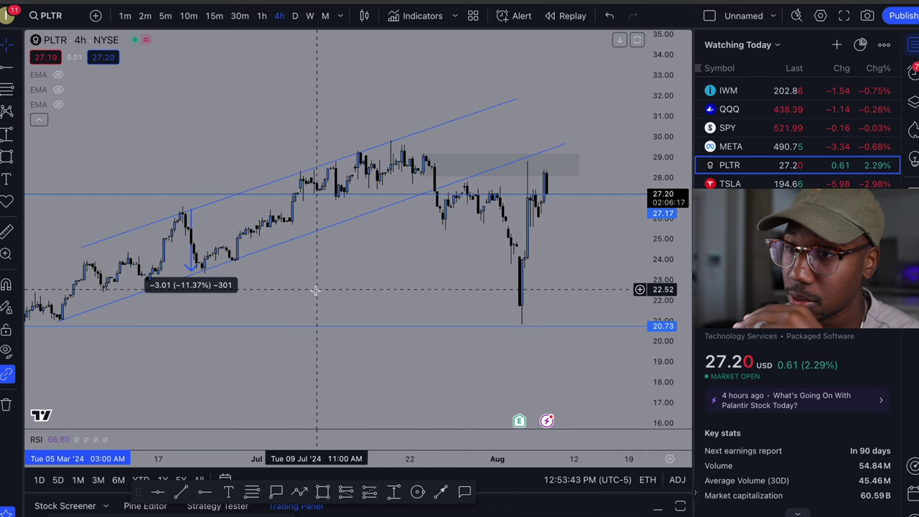
{"action": "scroll", "coordinate": [291, 295], "scroll_direction": "down", "scroll_amount": 3}
{"action": "scroll", "coordinate": [299, 294], "scroll_direction": "up", "scroll_amount": 2}
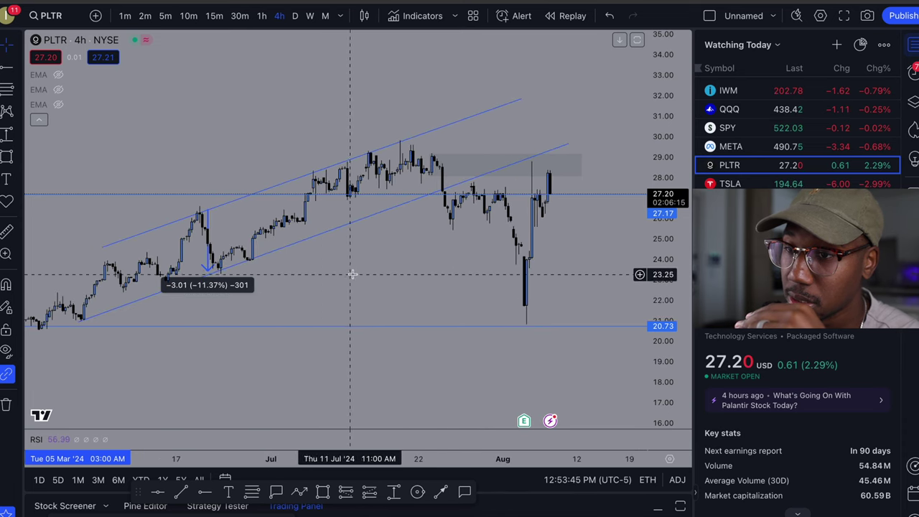
{"action": "scroll", "coordinate": [362, 262], "scroll_direction": "down", "scroll_amount": 2}
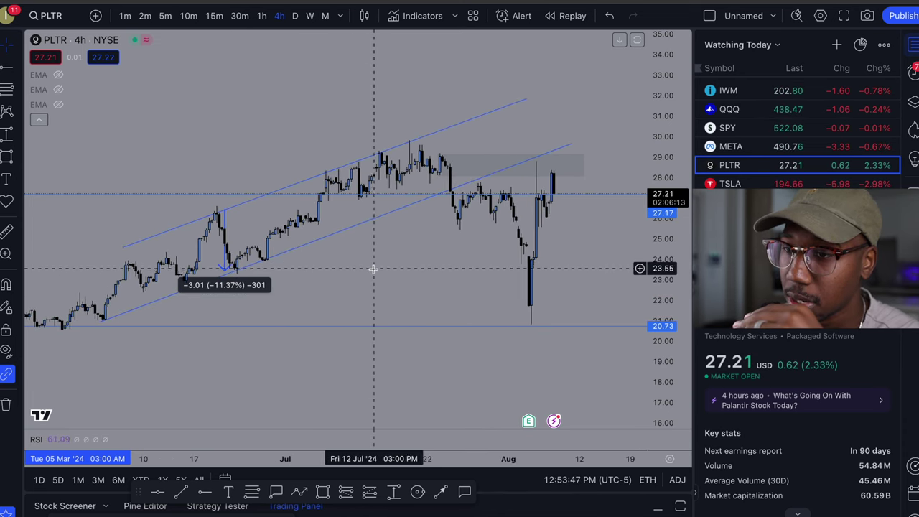
{"action": "scroll", "coordinate": [330, 237], "scroll_direction": "up", "scroll_amount": 2}
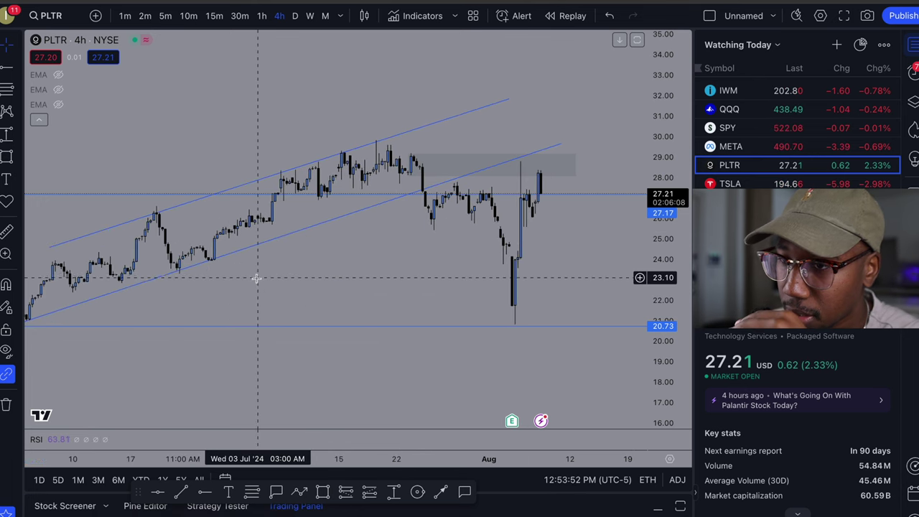
Draw a horizontal ray from the 5 June high at about 23.98.
{"action": "scroll", "coordinate": [237, 280], "scroll_direction": "down", "scroll_amount": 3}
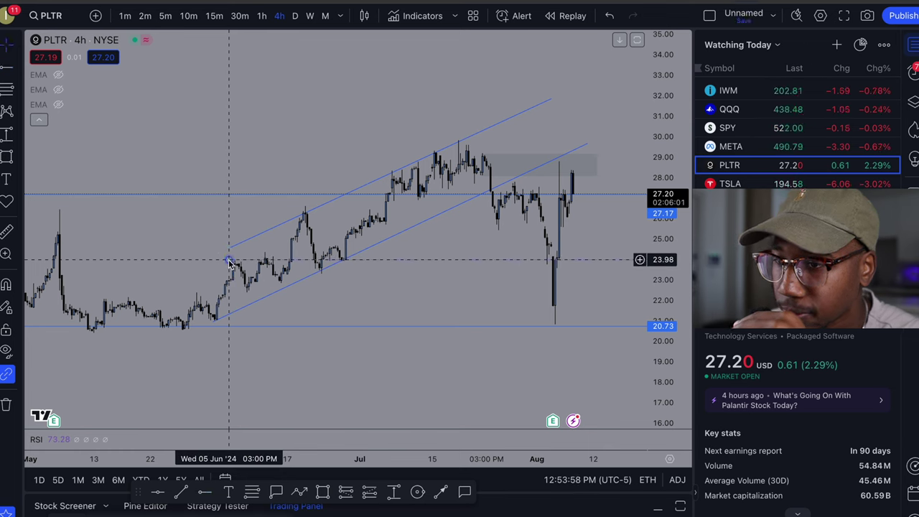
{"action": "left_click", "coordinate": [229, 260]}
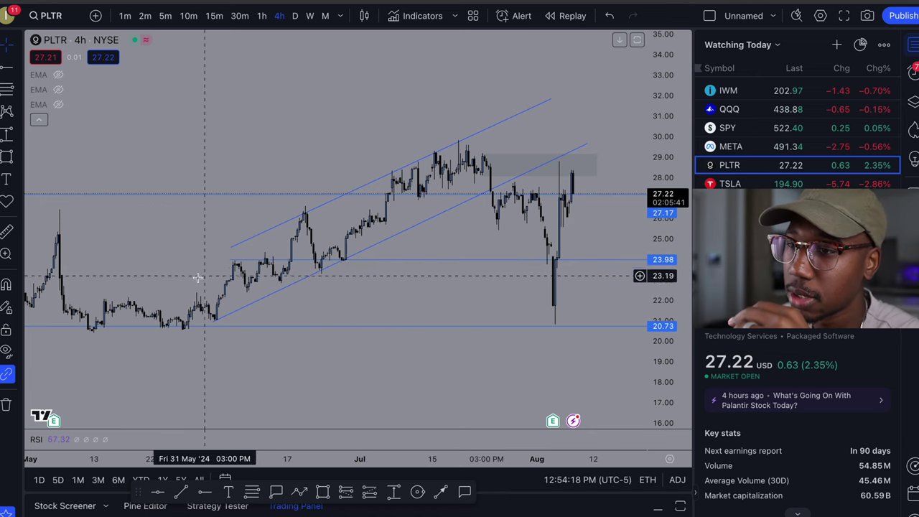
{"action": "left_click", "coordinate": [356, 257]}
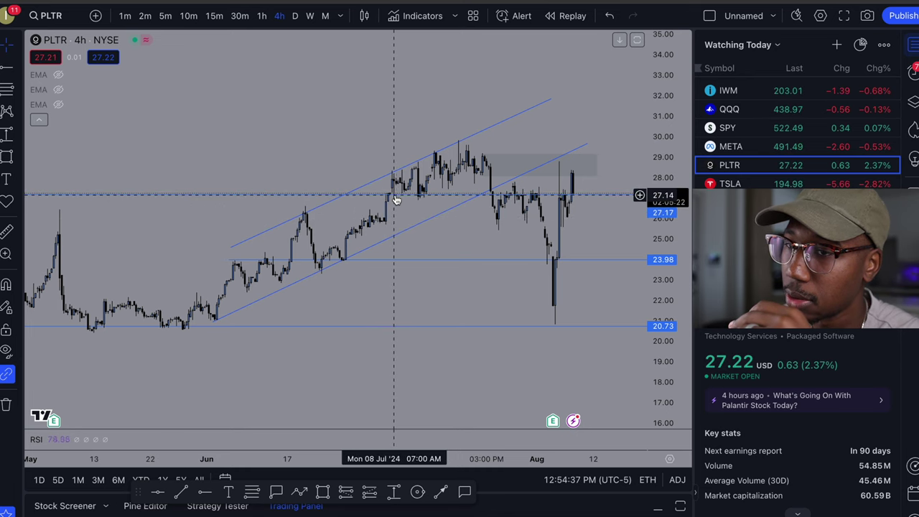
Examine the March to August price action against the horizontal rays, the rising channel and the late-July rectangle zone.
{"action": "scroll", "coordinate": [307, 197], "scroll_direction": "down", "scroll_amount": 3}
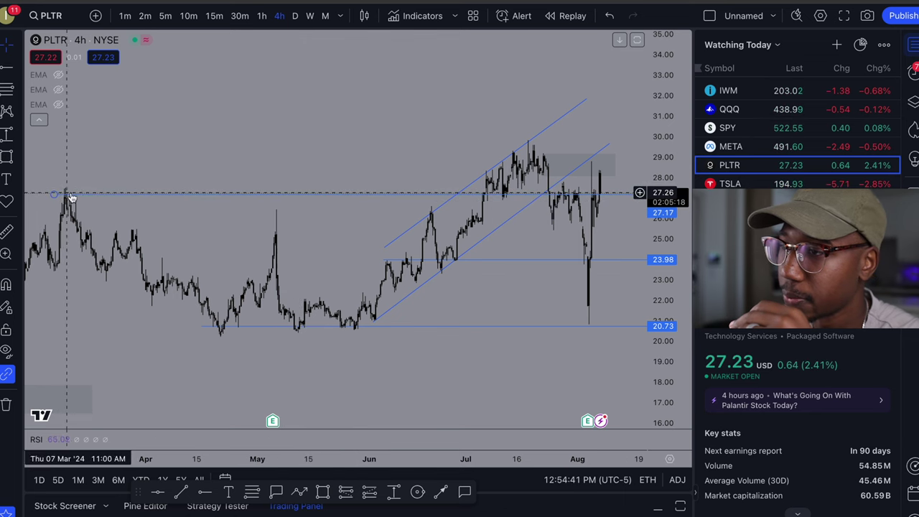
{"action": "scroll", "coordinate": [488, 195], "scroll_direction": "up", "scroll_amount": 2}
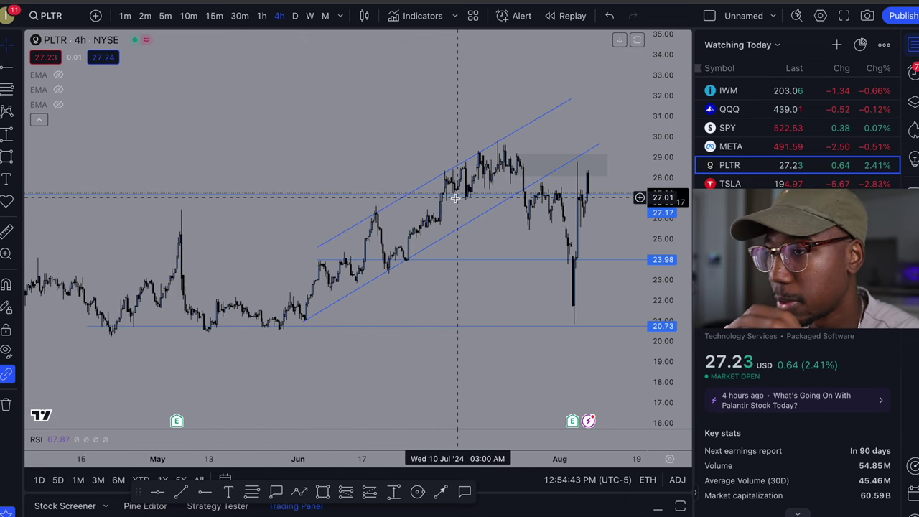
{"action": "scroll", "coordinate": [442, 201], "scroll_direction": "up", "scroll_amount": 1}
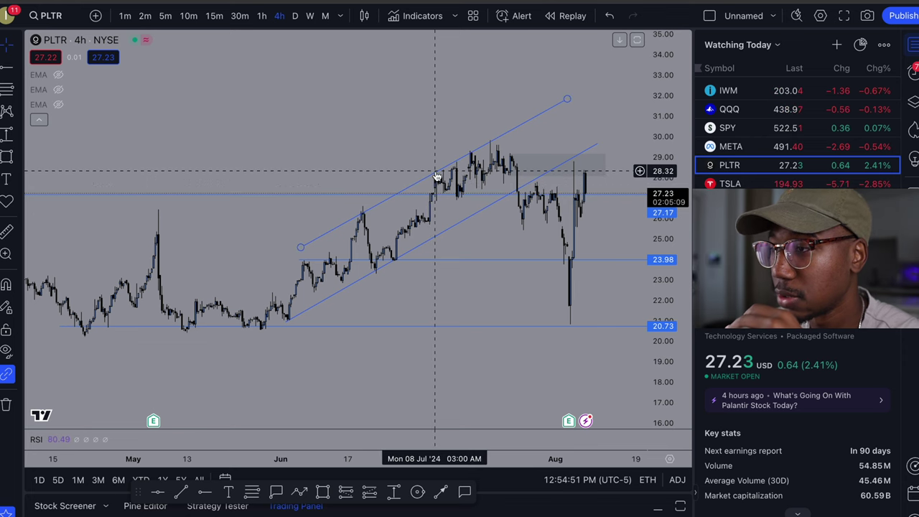
{"action": "scroll", "coordinate": [500, 280], "scroll_direction": "up", "scroll_amount": 2}
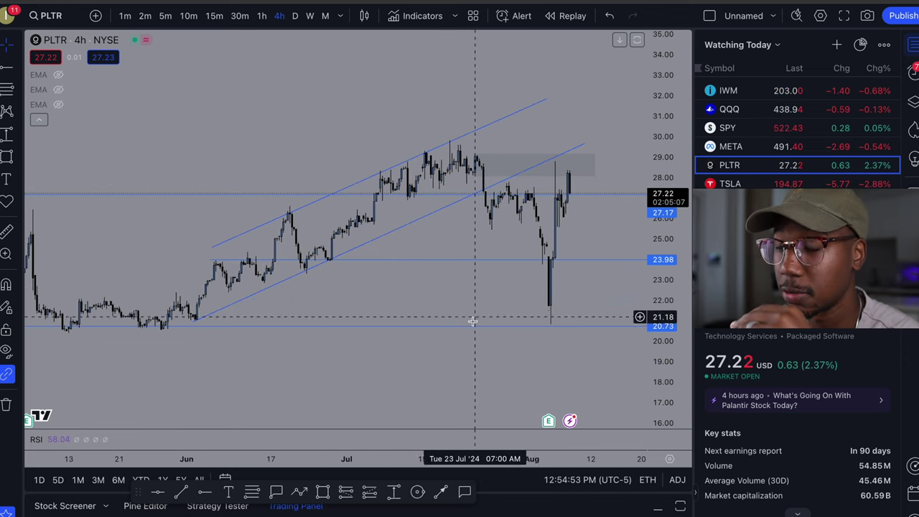
{"action": "scroll", "coordinate": [435, 311], "scroll_direction": "up", "scroll_amount": 2}
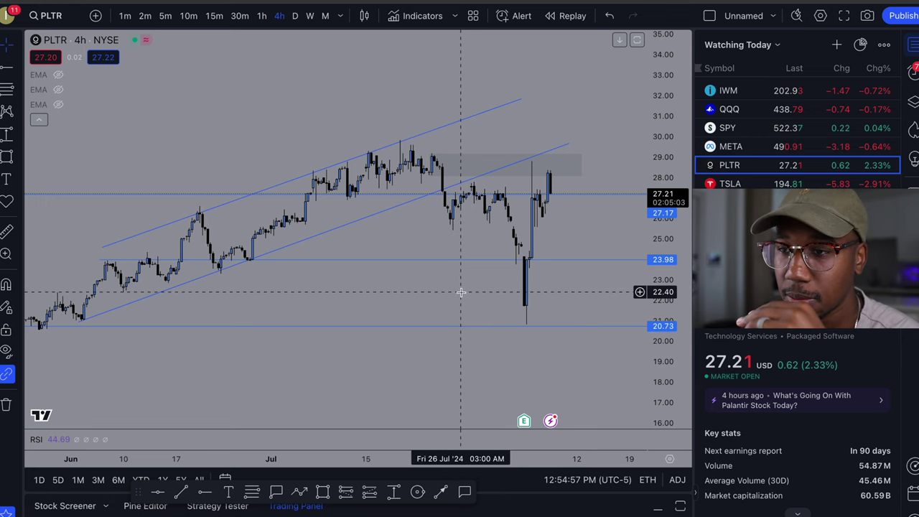
{"action": "scroll", "coordinate": [462, 292], "scroll_direction": "down", "scroll_amount": 1}
{"action": "scroll", "coordinate": [437, 273], "scroll_direction": "up", "scroll_amount": 2}
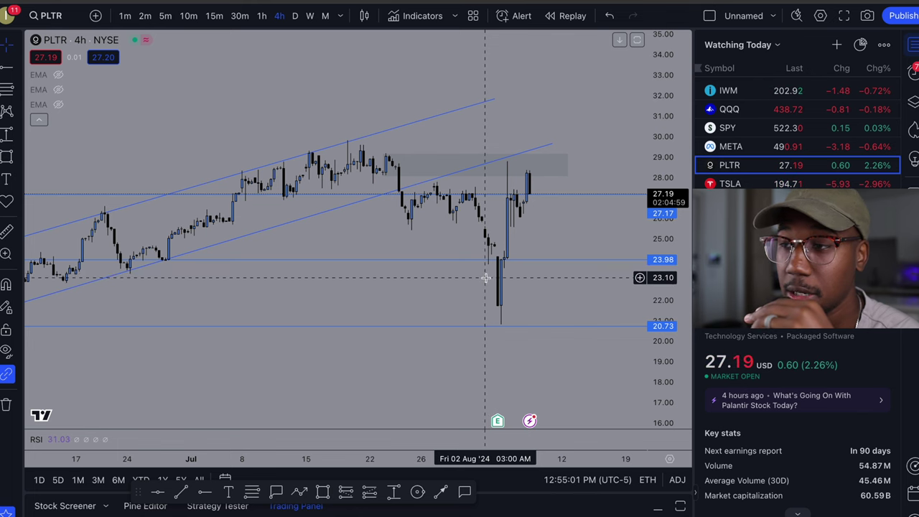
{"action": "scroll", "coordinate": [473, 262], "scroll_direction": "up", "scroll_amount": 2}
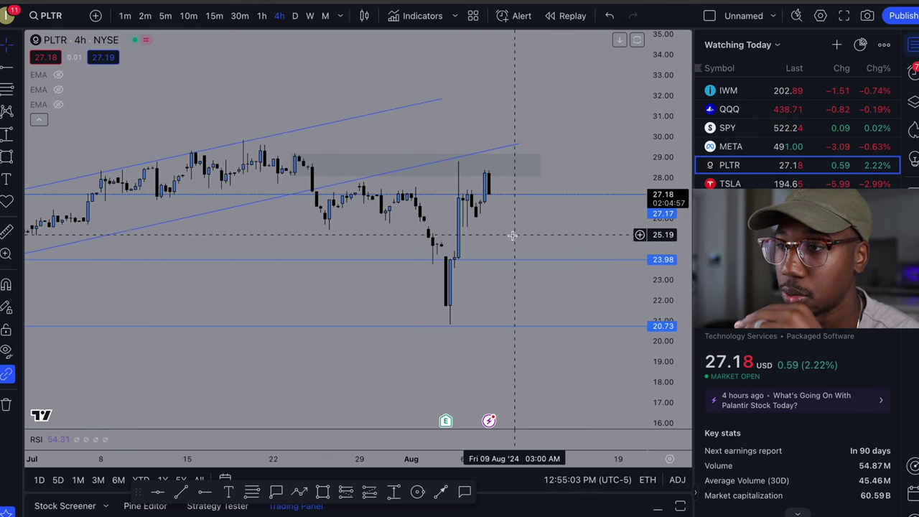
{"action": "scroll", "coordinate": [516, 234], "scroll_direction": "down", "scroll_amount": 1}
{"action": "scroll", "coordinate": [531, 237], "scroll_direction": "up", "scroll_amount": 2}
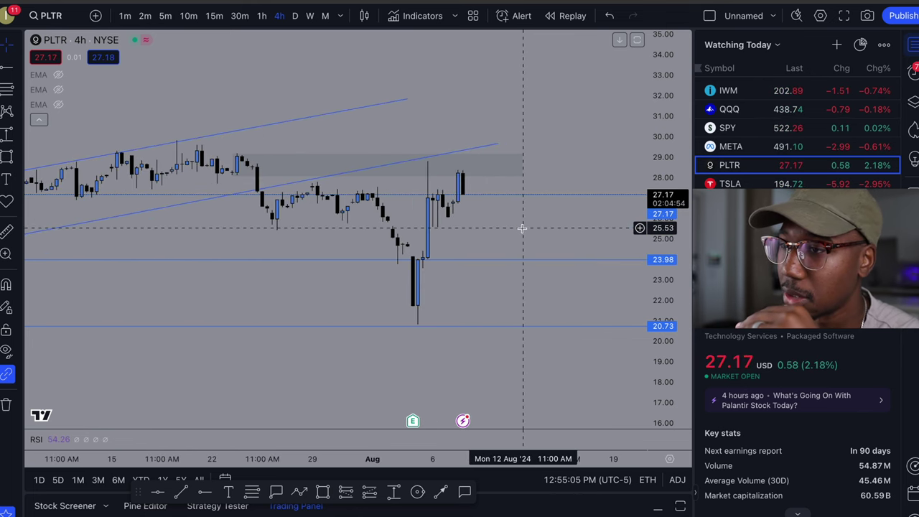
{"action": "scroll", "coordinate": [580, 240], "scroll_direction": "left", "scroll_amount": 3}
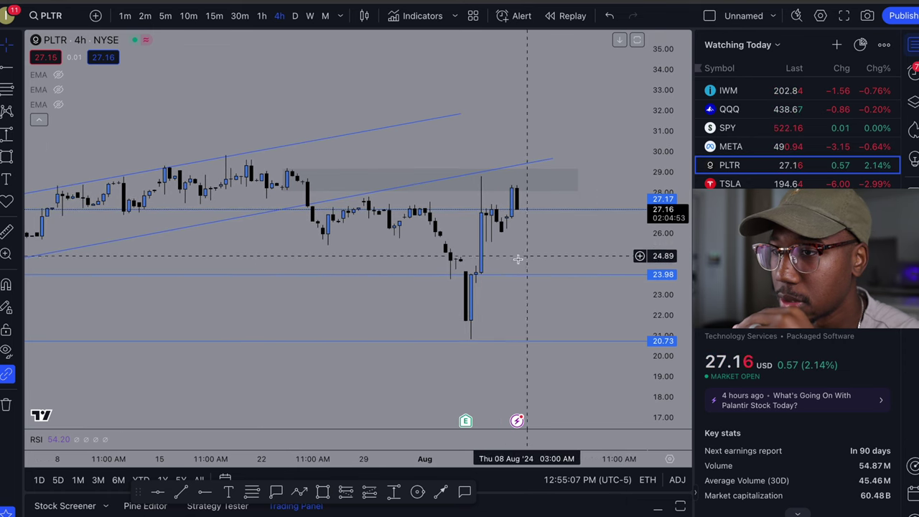
{"action": "scroll", "coordinate": [524, 248], "scroll_direction": "down", "scroll_amount": 1}
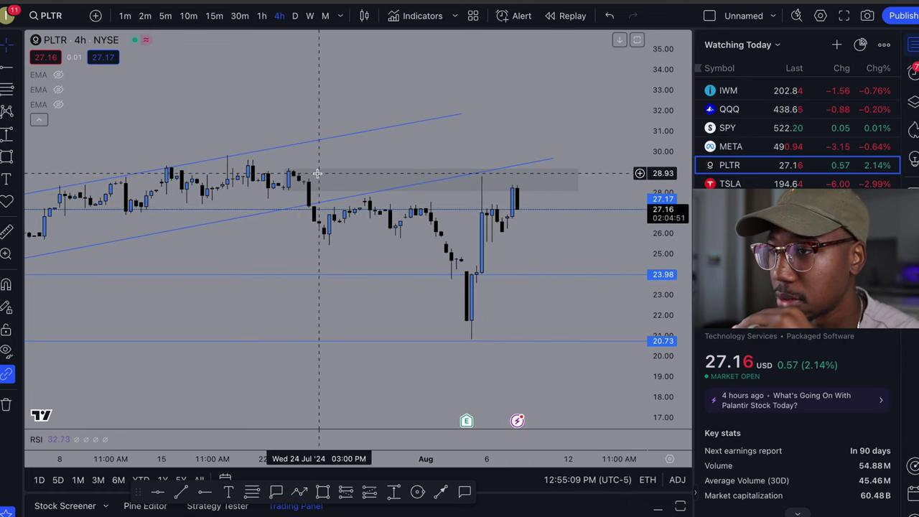
{"action": "scroll", "coordinate": [488, 244], "scroll_direction": "left", "scroll_amount": 3}
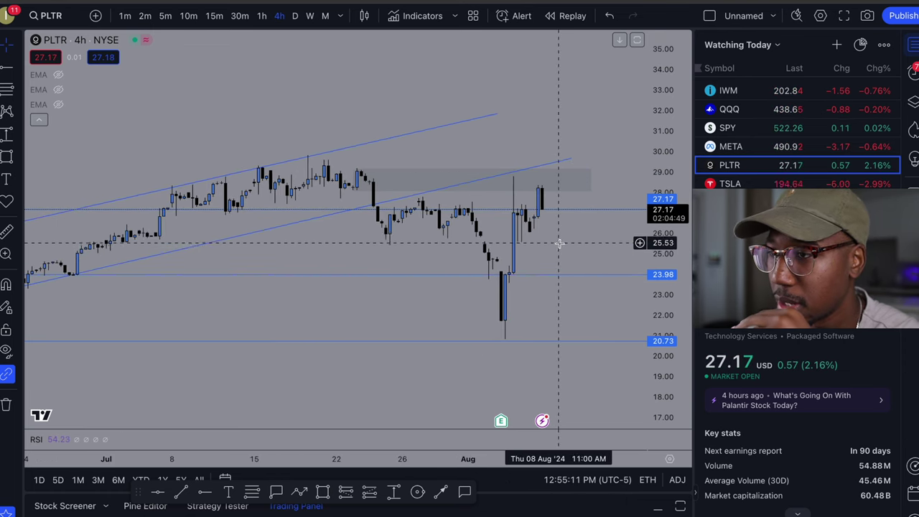
{"action": "scroll", "coordinate": [553, 244], "scroll_direction": "up", "scroll_amount": 2}
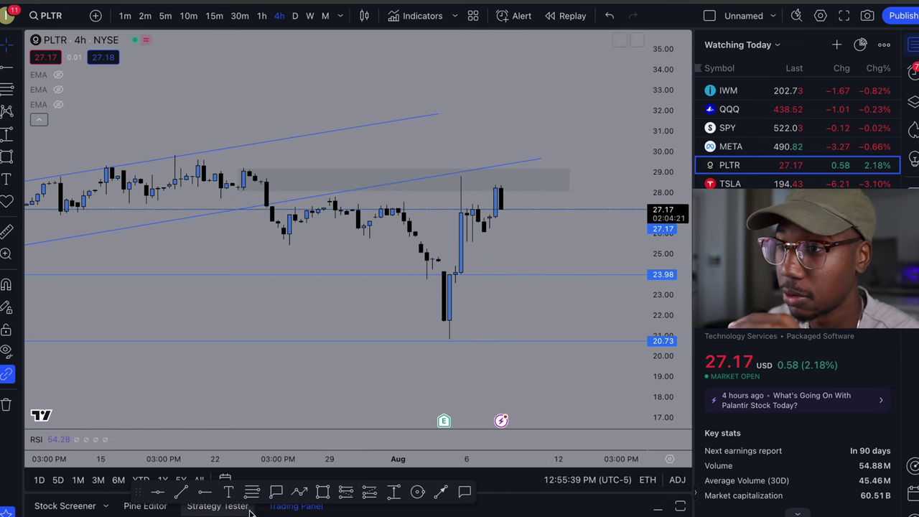
Draw a rising trend line from the 2 August low at about 23.64, under the August candles and up past the rectangle zone.
{"action": "left_click", "coordinate": [180, 493]}
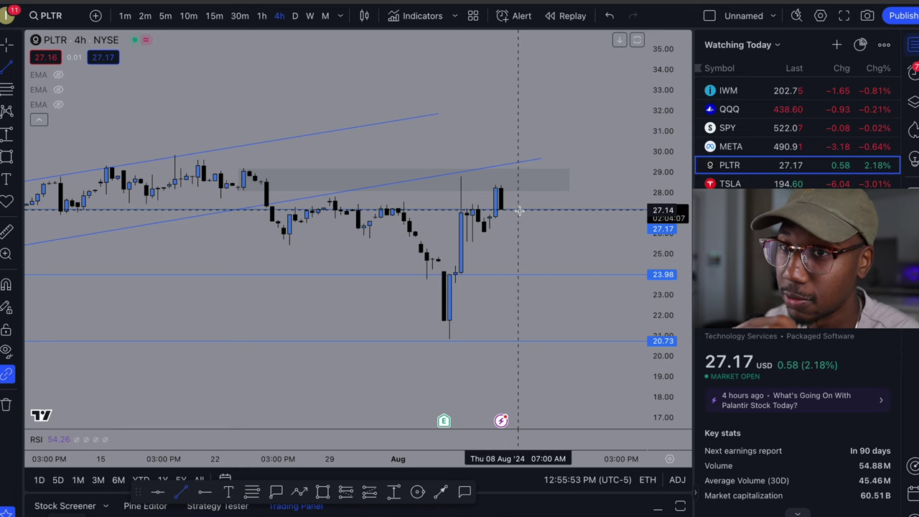
{"action": "left_click", "coordinate": [426, 282]}
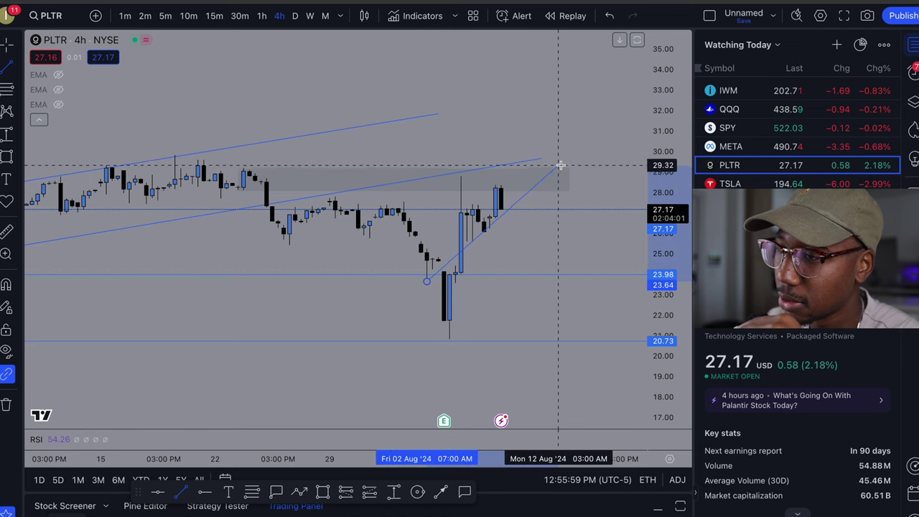
{"action": "left_click", "coordinate": [592, 140]}
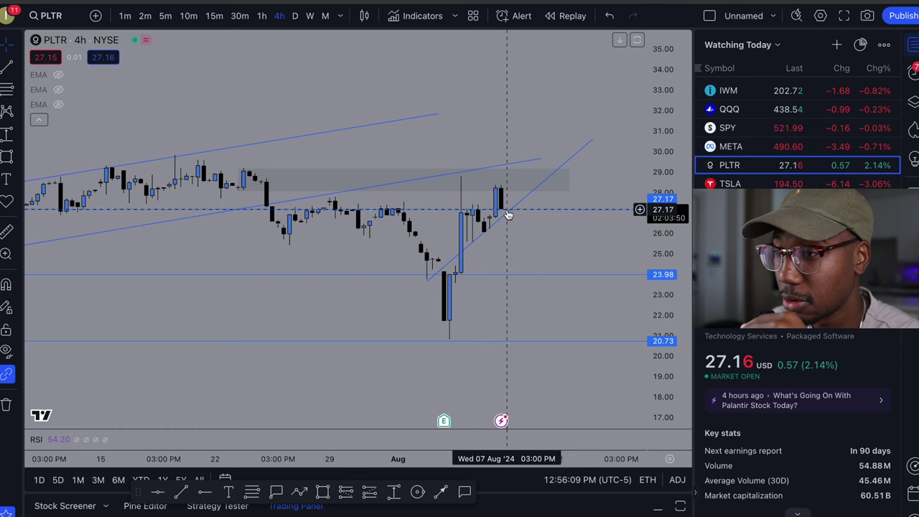
Shift the new trend line to 5 August and, on the 1-hour chart, move its lower anchor to about 25.01 to fit the August lows.
{"action": "left_click_drag", "start_coordinate": [431, 274], "coordinate": [463, 278]}
{"action": "left_click", "coordinate": [261, 15]}
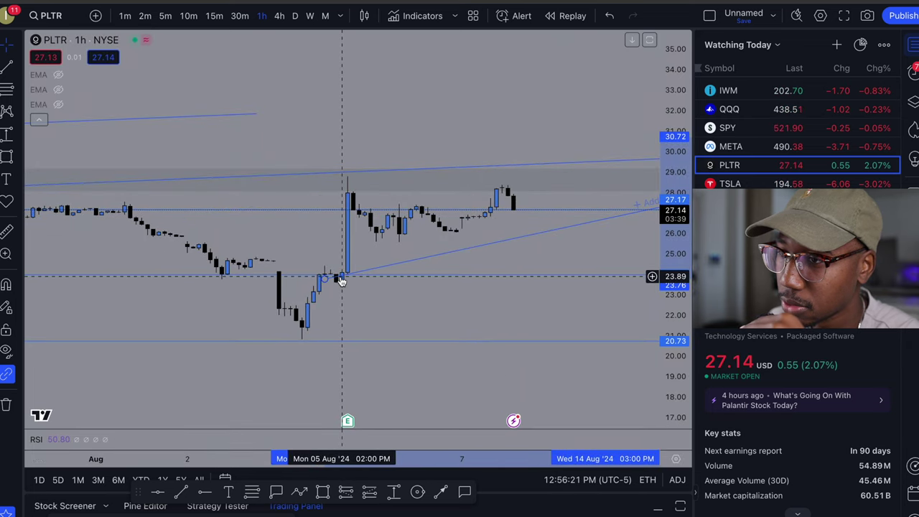
{"action": "left_click_drag", "start_coordinate": [341, 280], "coordinate": [336, 253]}
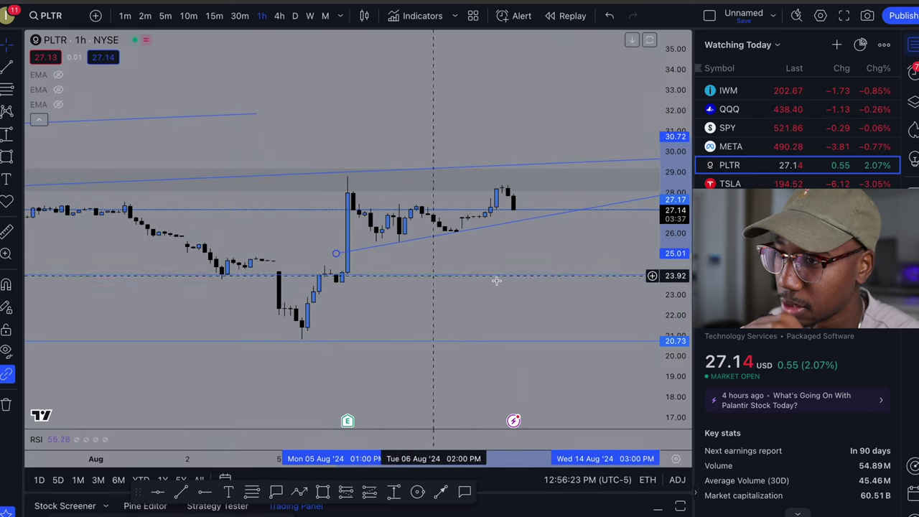
{"action": "scroll", "coordinate": [566, 256], "scroll_direction": "down", "scroll_amount": 3}
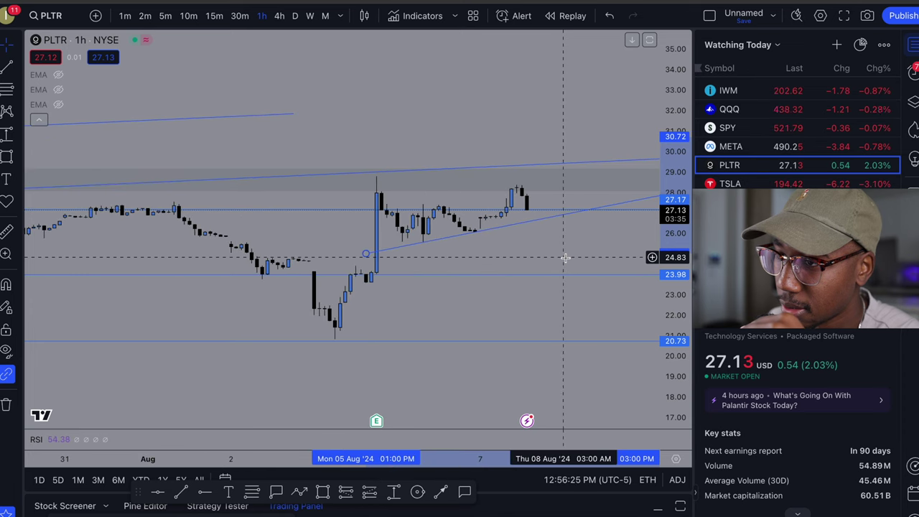
{"action": "scroll", "coordinate": [566, 256], "scroll_direction": "down", "scroll_amount": 3}
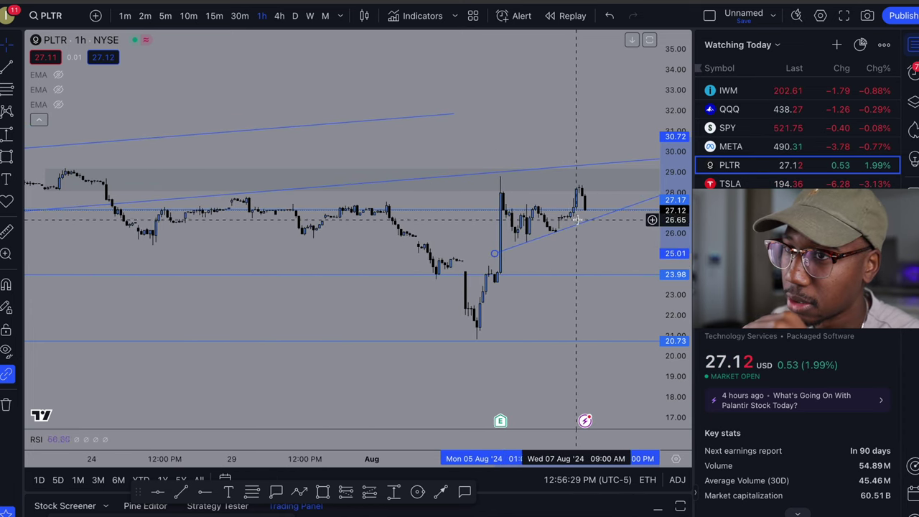
Return to the 4-hour chart, check the adjusted trend line against the August candles and deselect it.
{"action": "left_click", "coordinate": [280, 15]}
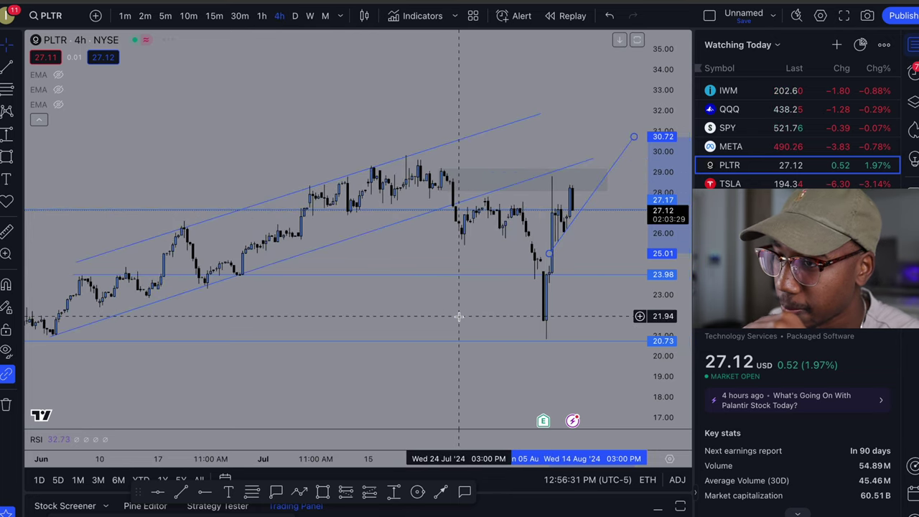
{"action": "scroll", "coordinate": [459, 316], "scroll_direction": "up", "scroll_amount": 3}
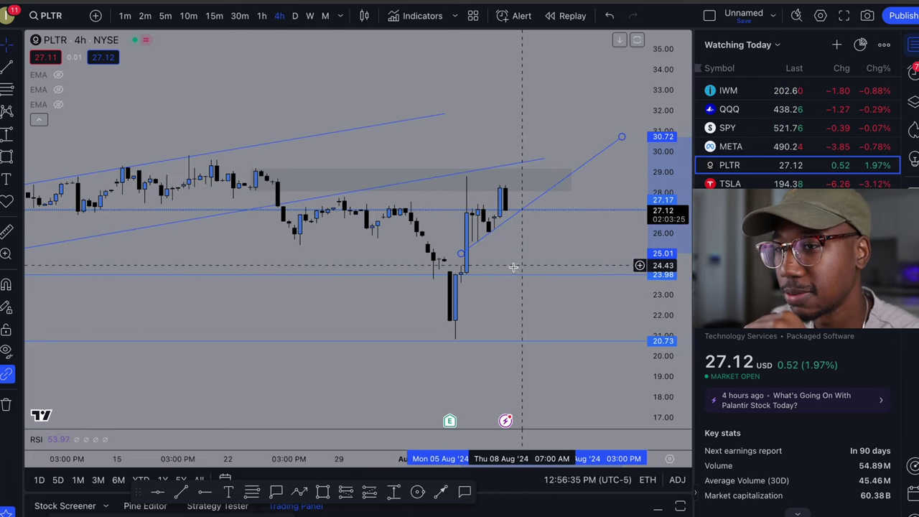
{"action": "left_click", "coordinate": [445, 327]}
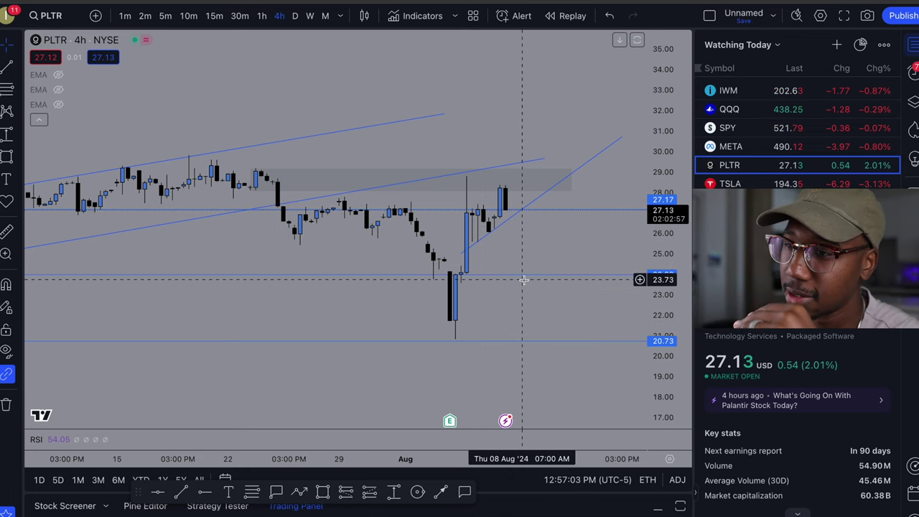
Delete the upper line of the rising channel.
{"action": "scroll", "coordinate": [495, 309], "scroll_direction": "down", "scroll_amount": 2}
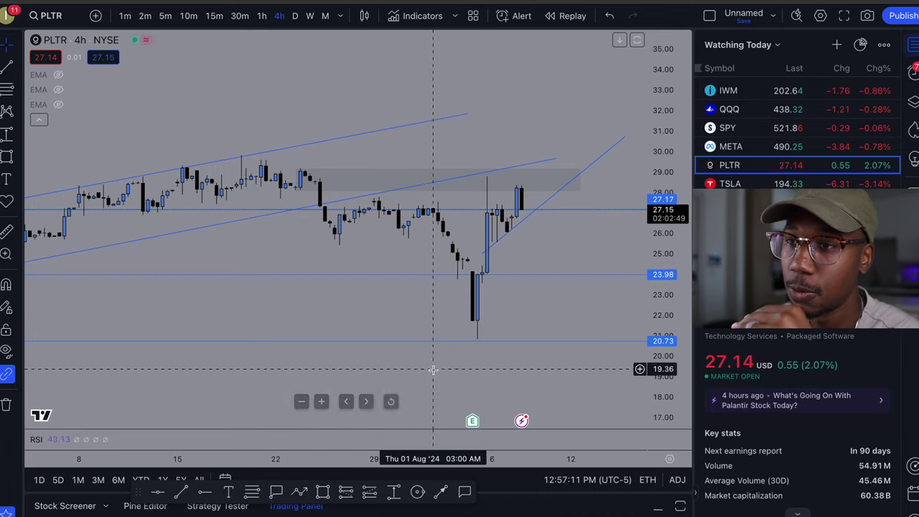
{"action": "left_click", "coordinate": [240, 161]}
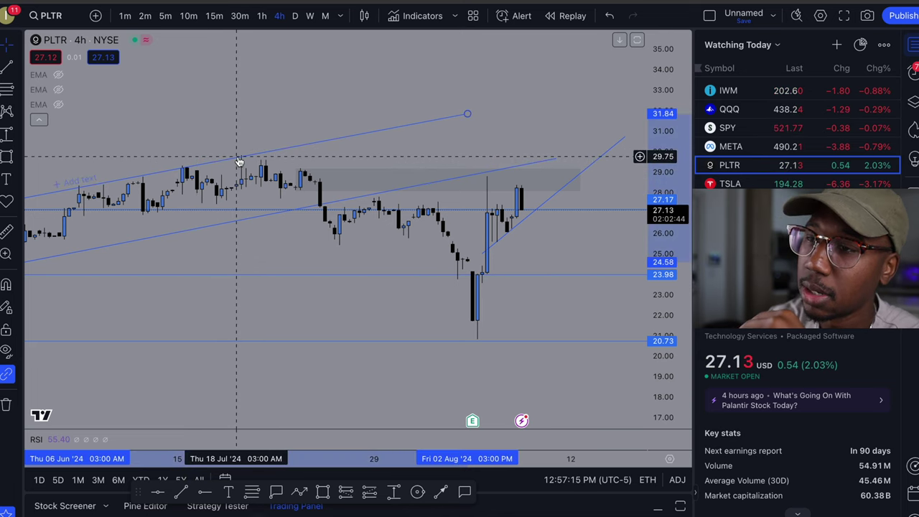
{"action": "key", "text": "Delete"}
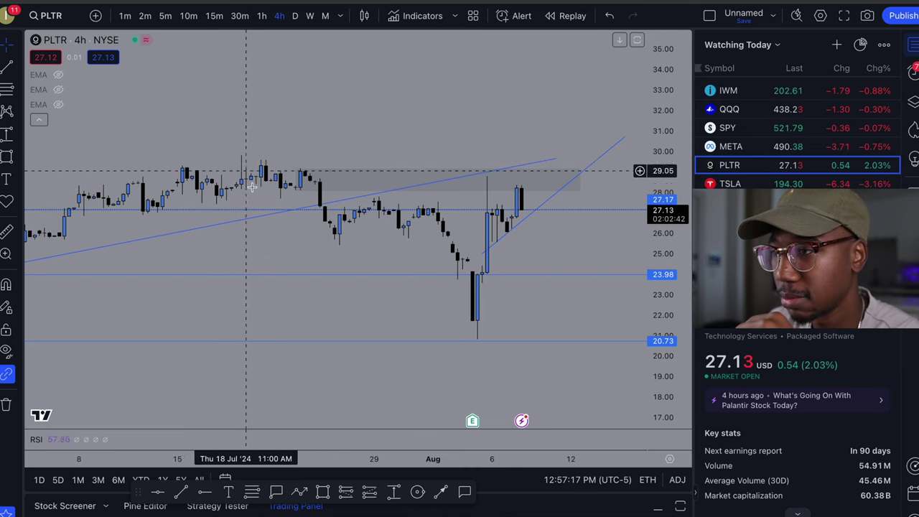
{"action": "left_click", "coordinate": [400, 342]}
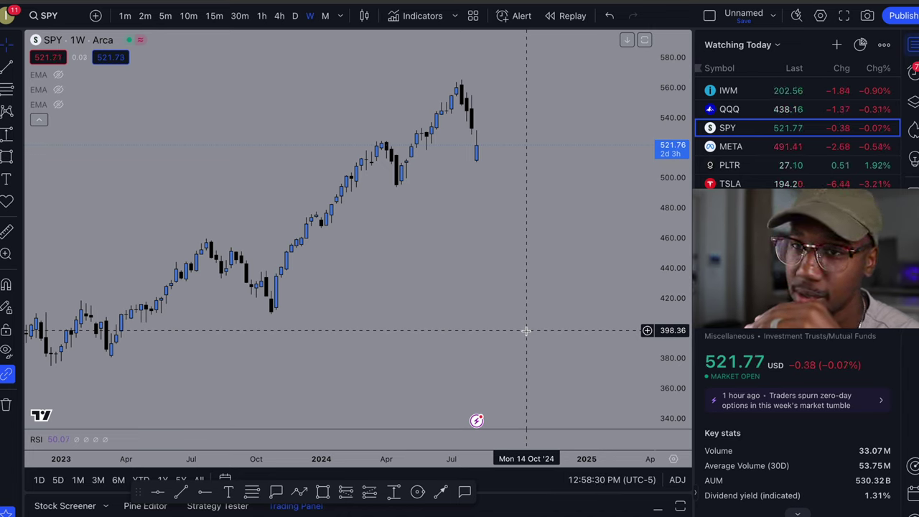
On the SPY weekly chart, draw a rectangle zone at the October 2023 low, from about 425.21 down to 409.10.
{"action": "left_click", "coordinate": [7, 155]}
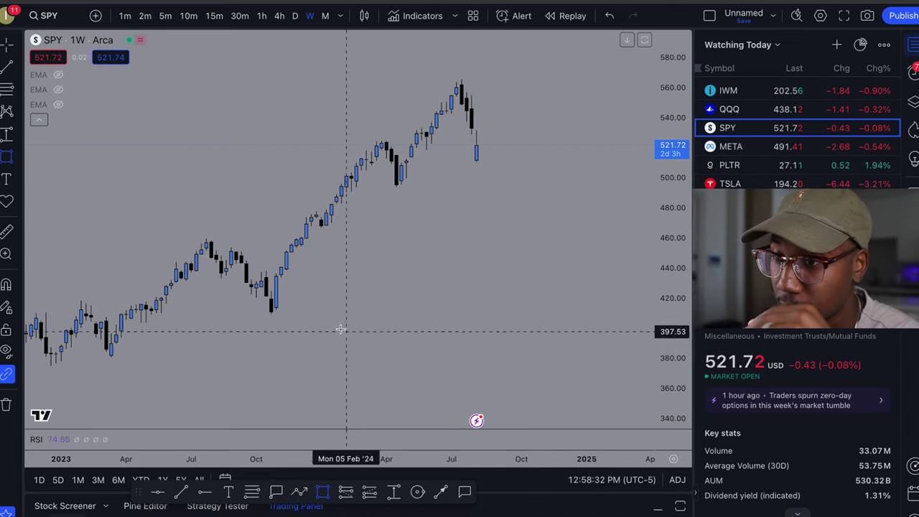
{"action": "left_click", "coordinate": [260, 290]}
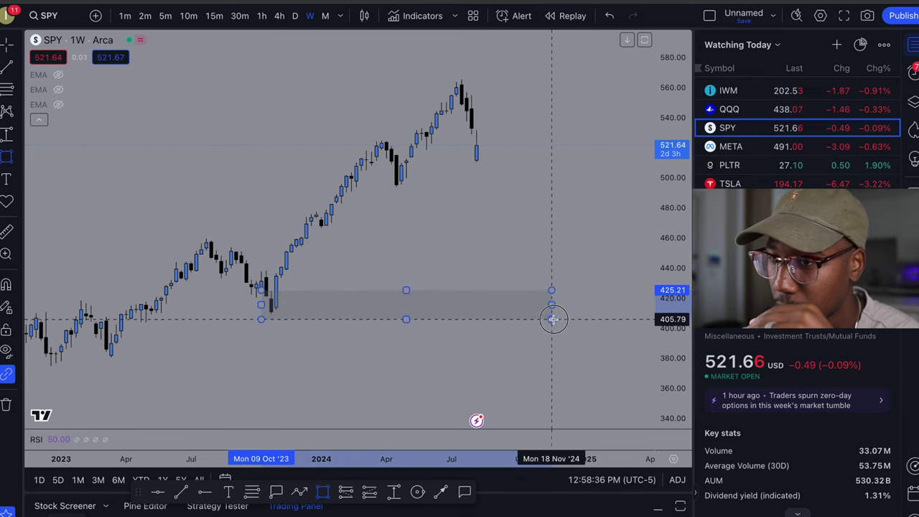
{"action": "left_click", "coordinate": [601, 315]}
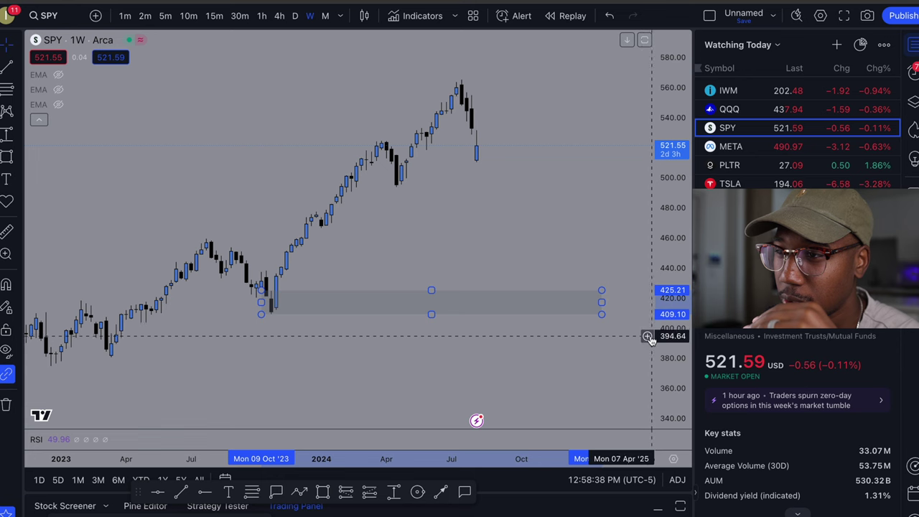
Draw a thin rectangle zone from the 18 December 2023 candles into early 2025, from about 472.7 down to about 466.
{"action": "left_click", "coordinate": [6, 157]}
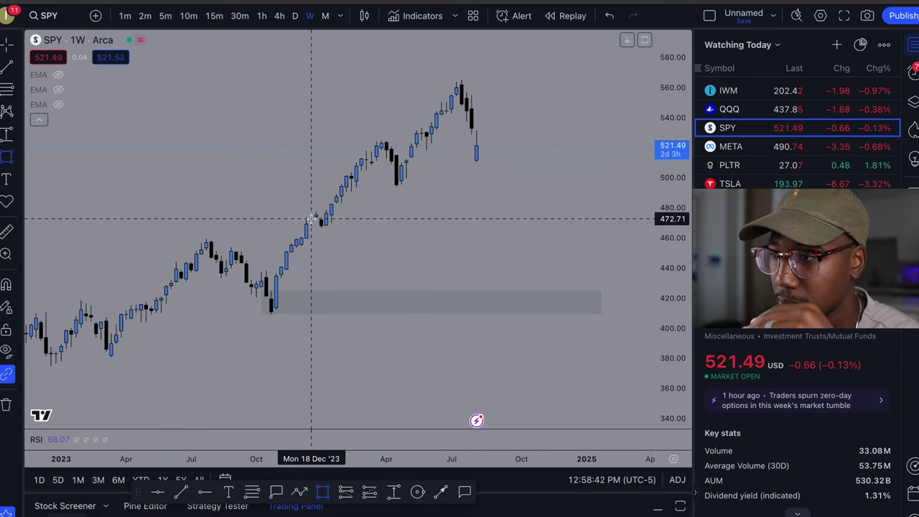
{"action": "mouse_move", "coordinate": [311, 217]}
{"action": "left_mouse_down"}
{"action": "mouse_move", "coordinate": [597, 248]}
{"action": "mouse_move", "coordinate": [636, 236]}
{"action": "mouse_move", "coordinate": [617, 228]}
{"action": "left_mouse_up"}
{"action": "left_click", "coordinate": [451, 213]}
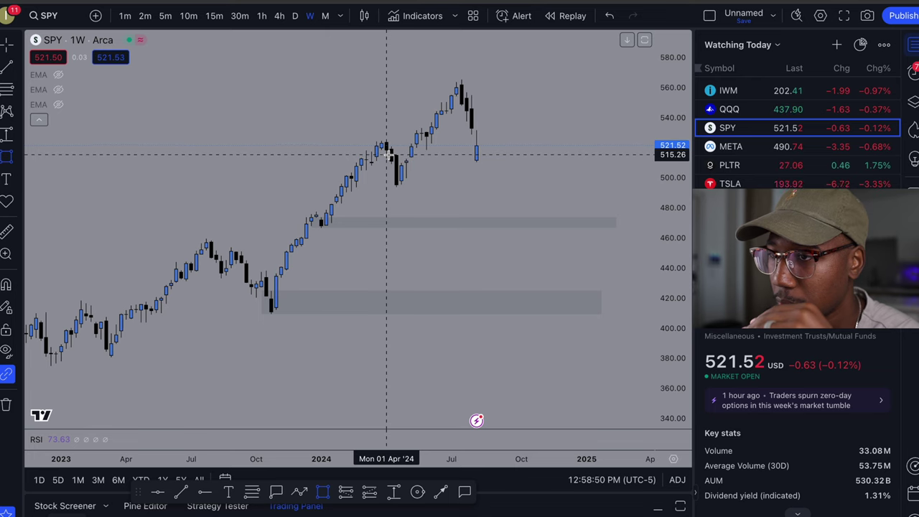
Draw a rectangle zone over the April 2024 pullback, from 1 April 2024 to 18 February 2025, between about 515.26 and 494.19.
{"action": "mouse_move", "coordinate": [386, 153]}
{"action": "left_mouse_down"}
{"action": "mouse_move", "coordinate": [529, 205]}
{"action": "mouse_move", "coordinate": [619, 186]}
{"action": "left_mouse_up"}
{"action": "scroll", "coordinate": [533, 294], "scroll_direction": "up", "scroll_amount": 1}
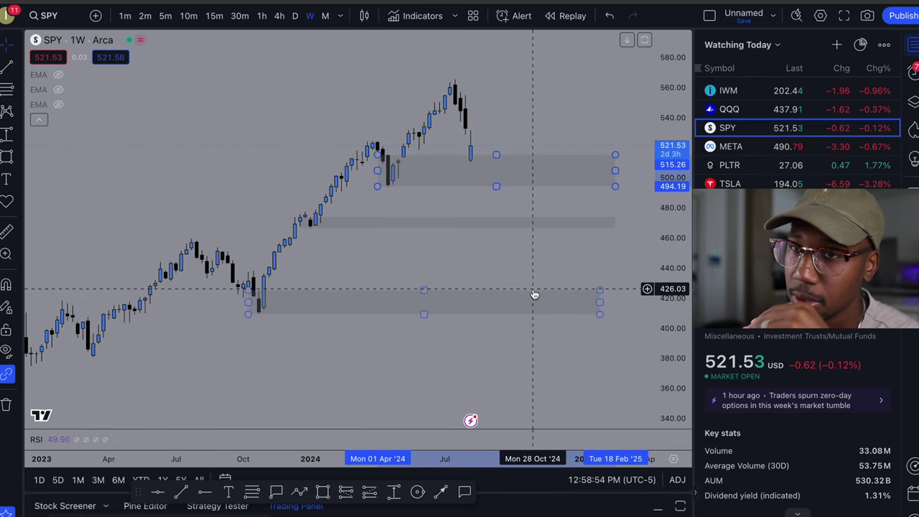
Draw a trend line from the 23 October 2023 low at about 410.75 up to 12 August 2024 at about 549.96.
{"action": "left_click", "coordinate": [77, 221]}
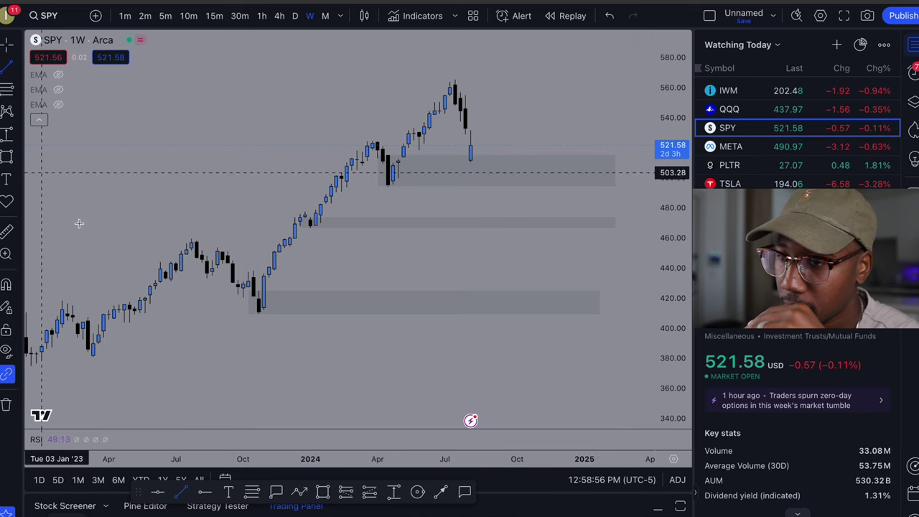
{"action": "left_click", "coordinate": [259, 311]}
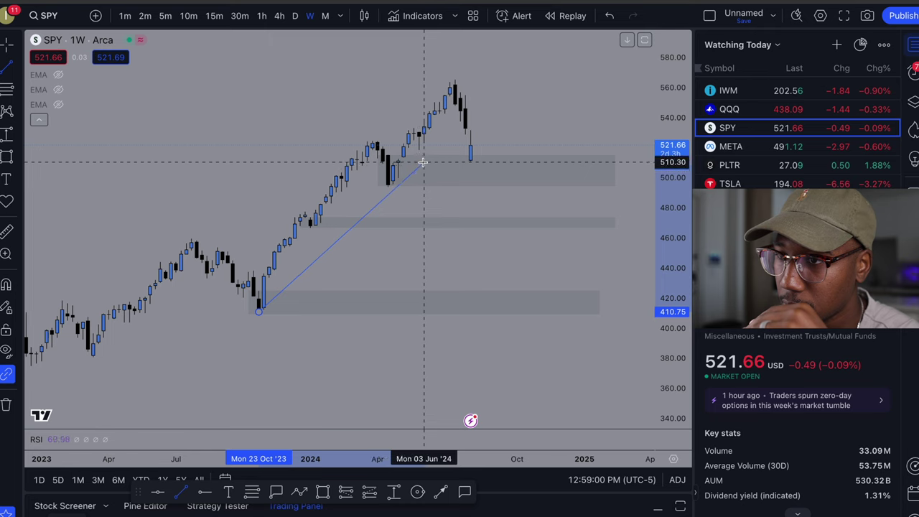
{"action": "left_click", "coordinate": [476, 103]}
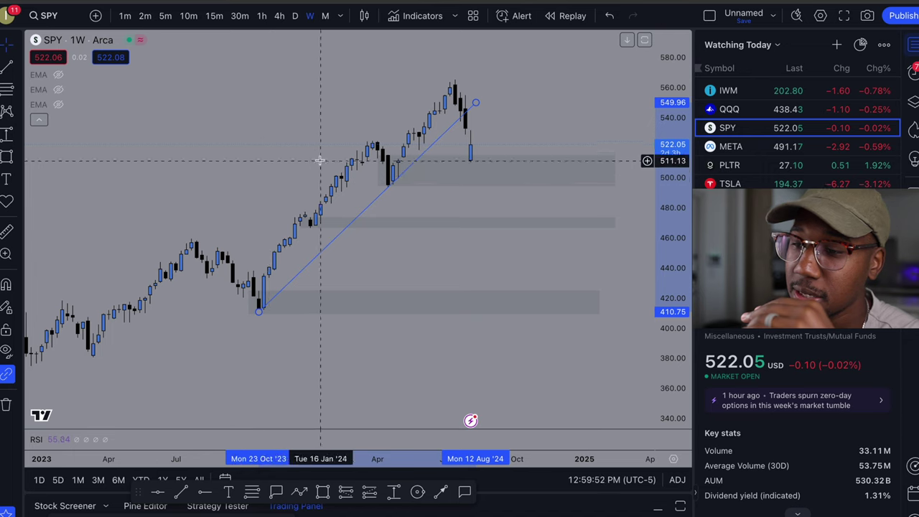
Draw two horizontal rays, one from 22 January 2024 at about 495.02 and one from 18 December 2023 at about 523.52.
{"action": "left_click", "coordinate": [204, 492]}
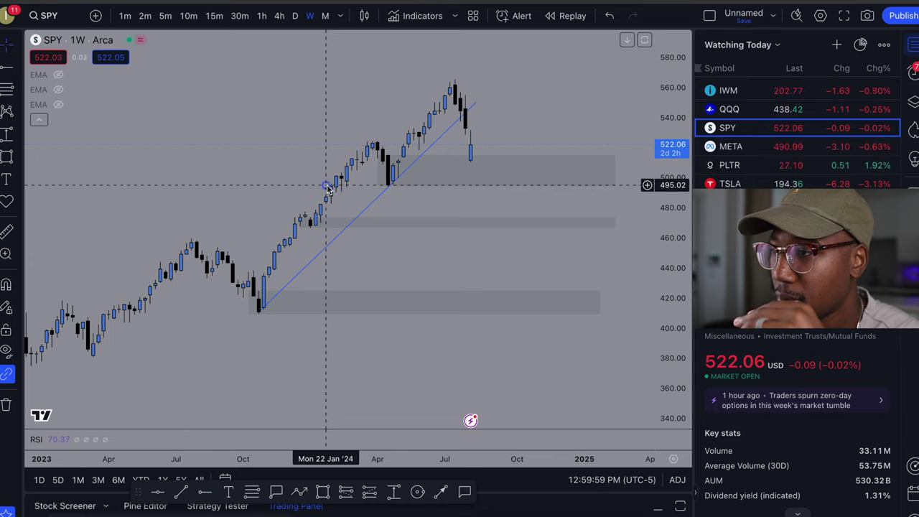
{"action": "left_click", "coordinate": [326, 185]}
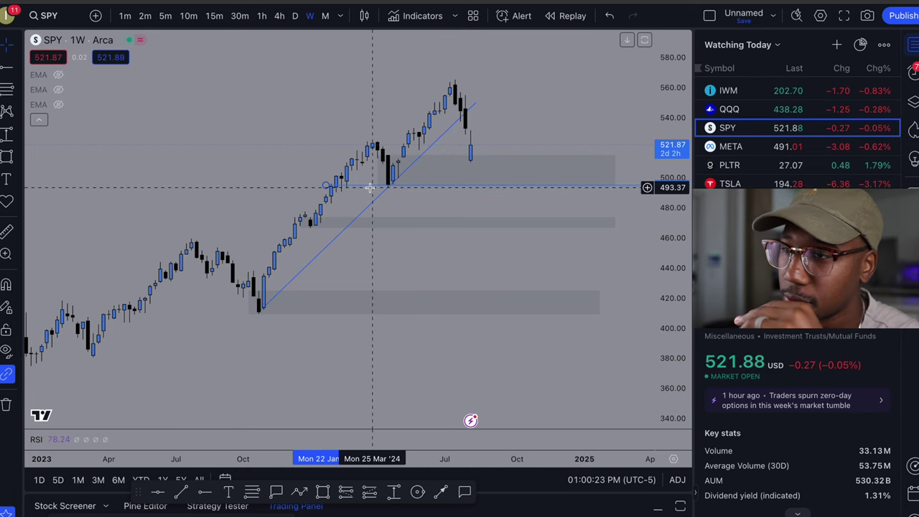
{"action": "left_click", "coordinate": [6, 67]}
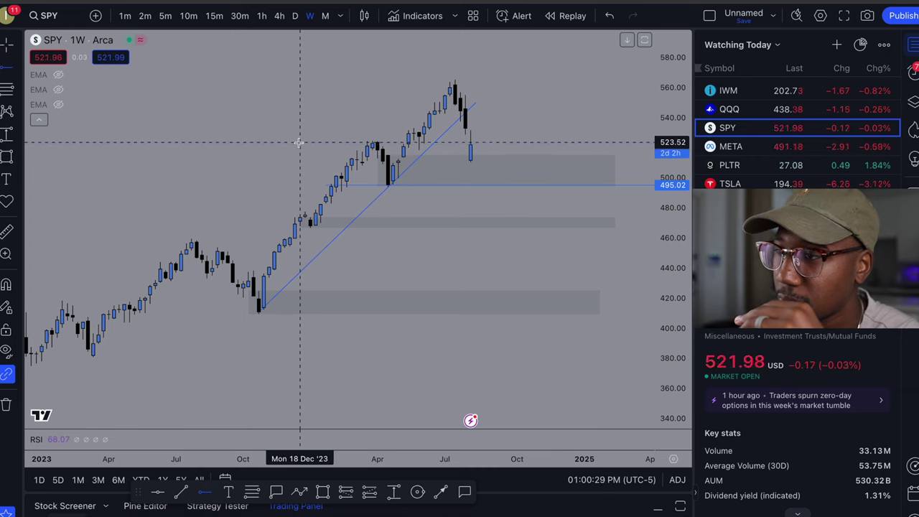
{"action": "left_click", "coordinate": [298, 142]}
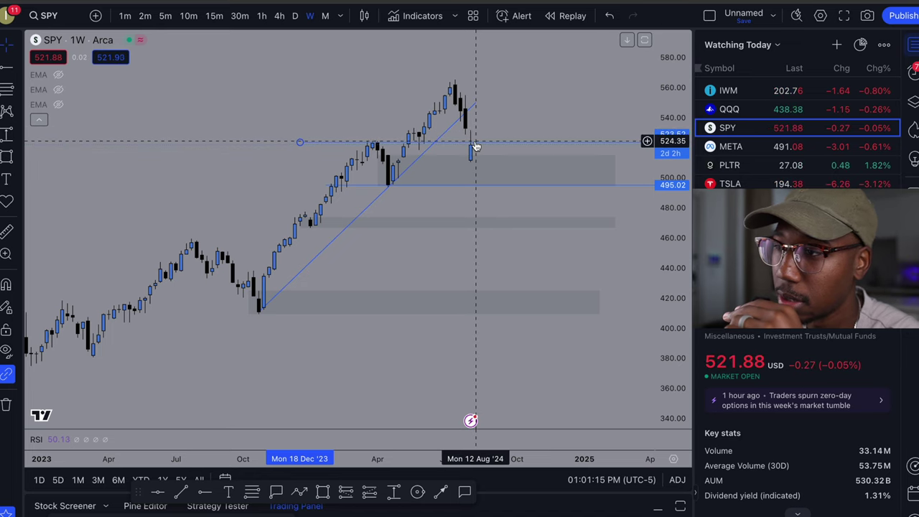
Place a short position at 29 July 2024 with its entry at about 523.28 and tighten its stop to about 530.97.
{"action": "left_click_drag", "start_coordinate": [668, 280], "coordinate": [669, 100]}
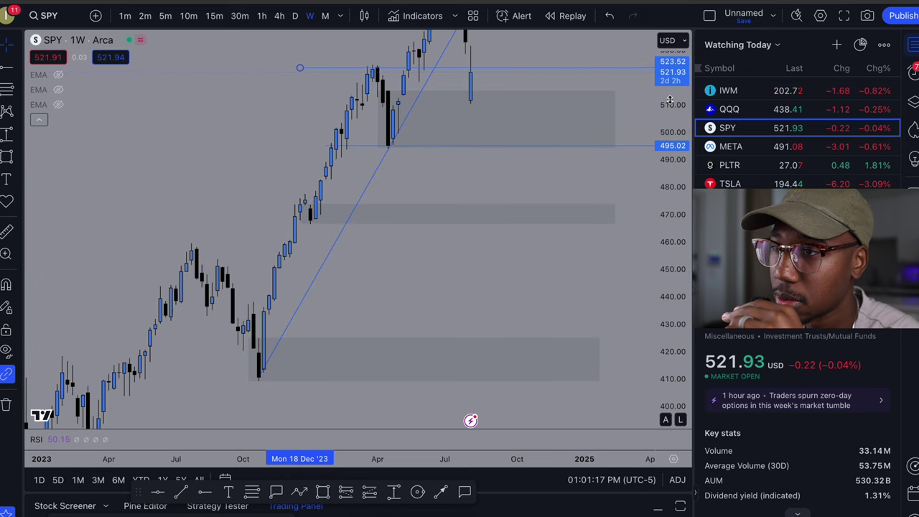
{"action": "scroll", "coordinate": [486, 252], "scroll_direction": "up", "scroll_amount": 3}
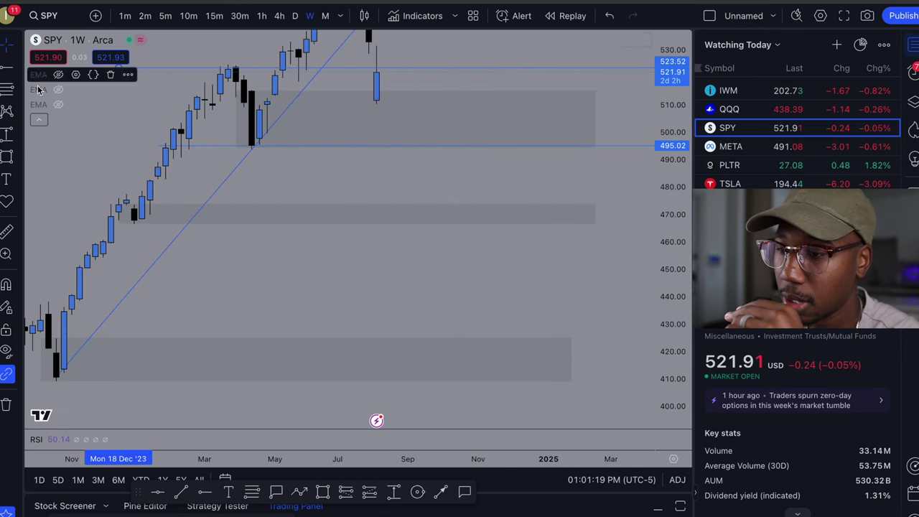
{"action": "left_click", "coordinate": [344, 494]}
{"action": "left_click", "coordinate": [369, 68]}
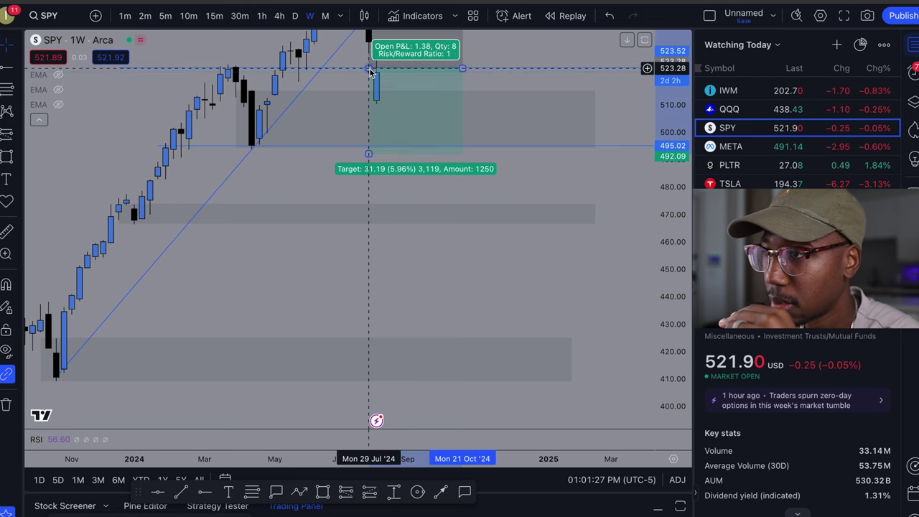
{"action": "left_click_drag", "start_coordinate": [671, 179], "coordinate": [673, 325]}
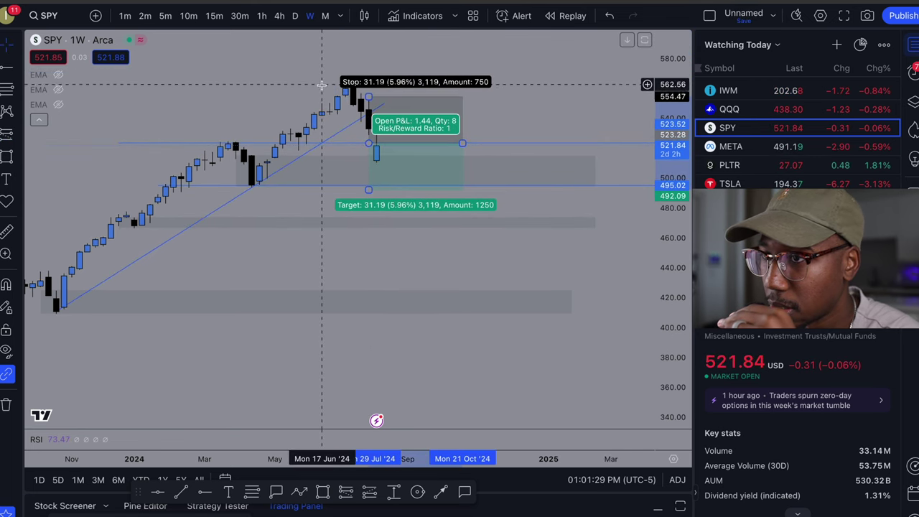
{"action": "left_click_drag", "start_coordinate": [369, 93], "coordinate": [365, 130]}
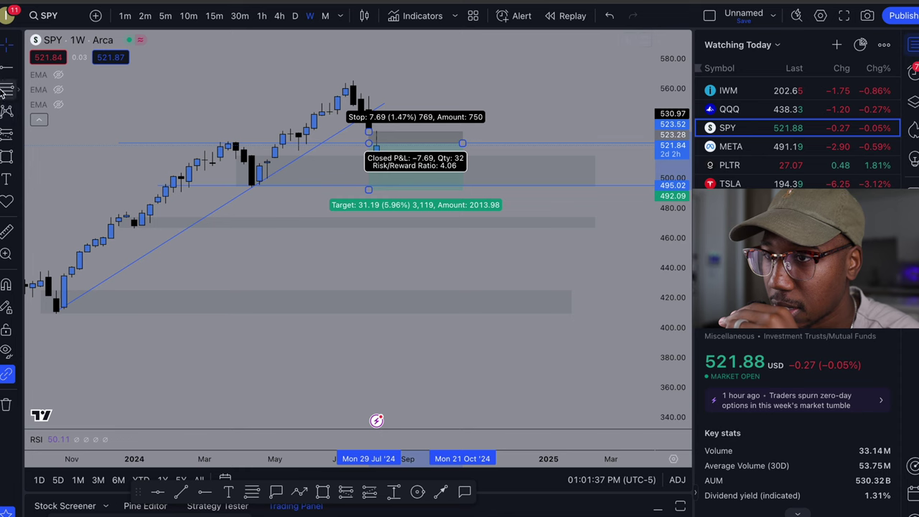
Draw a horizontal ray from 29 April 2024 at about 532.22.
{"action": "left_click", "coordinate": [262, 130]}
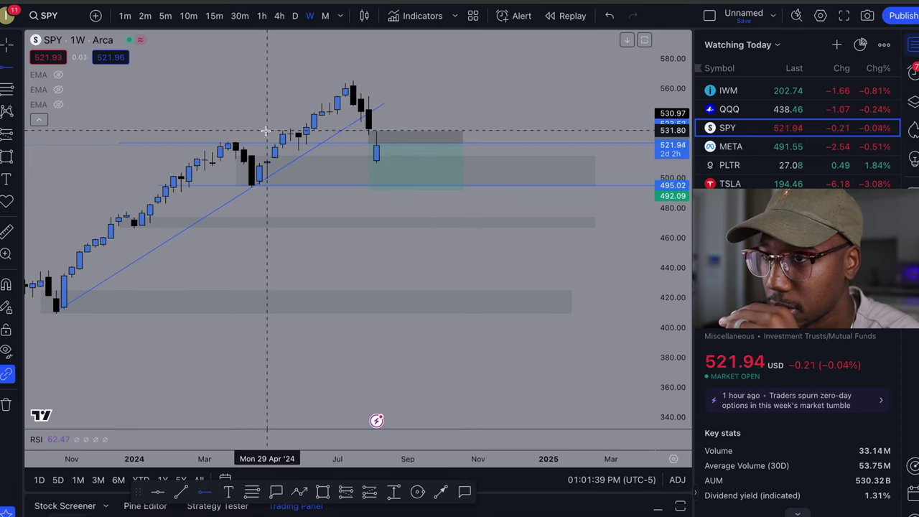
{"action": "left_click", "coordinate": [265, 130]}
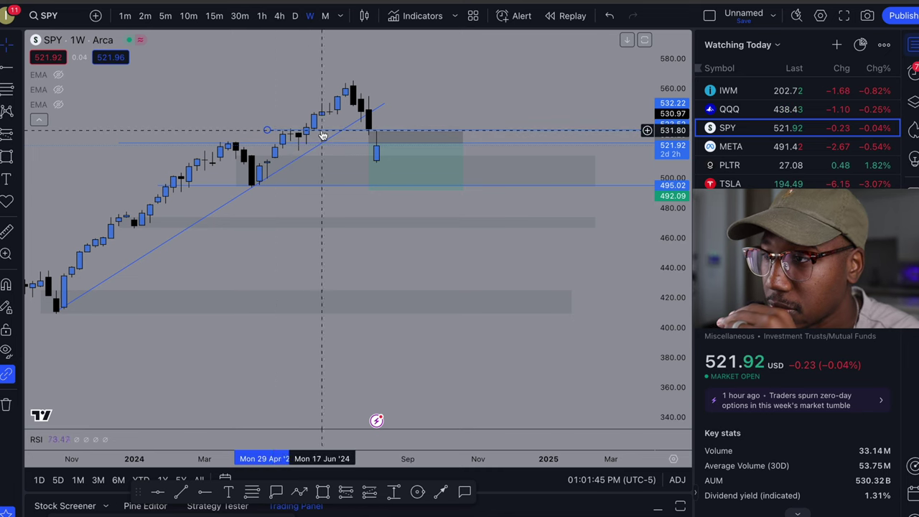
Adjust the short position's stop to about 532.09 and its target to about 495.26, in line with the horizontal rays.
{"action": "left_click_drag", "start_coordinate": [648, 240], "coordinate": [618, 280]}
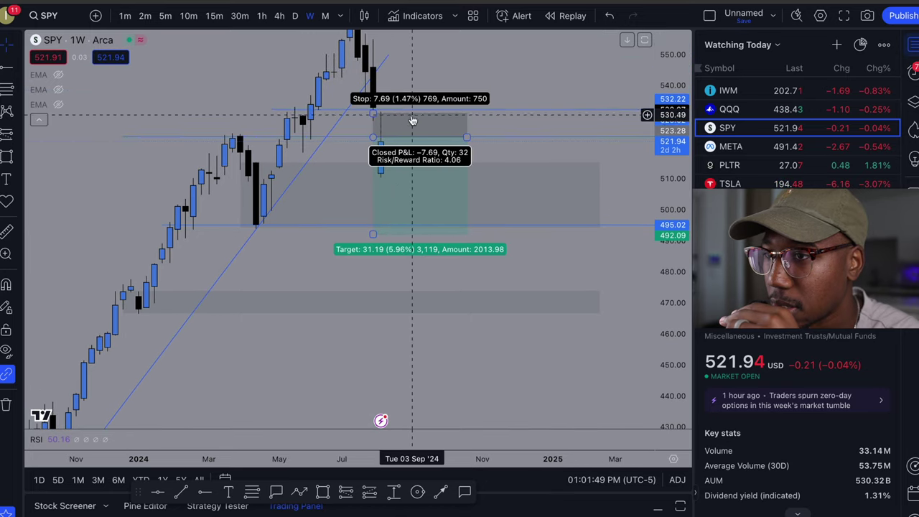
{"action": "left_click", "coordinate": [373, 111]}
{"action": "left_click_drag", "start_coordinate": [373, 111], "coordinate": [372, 109]}
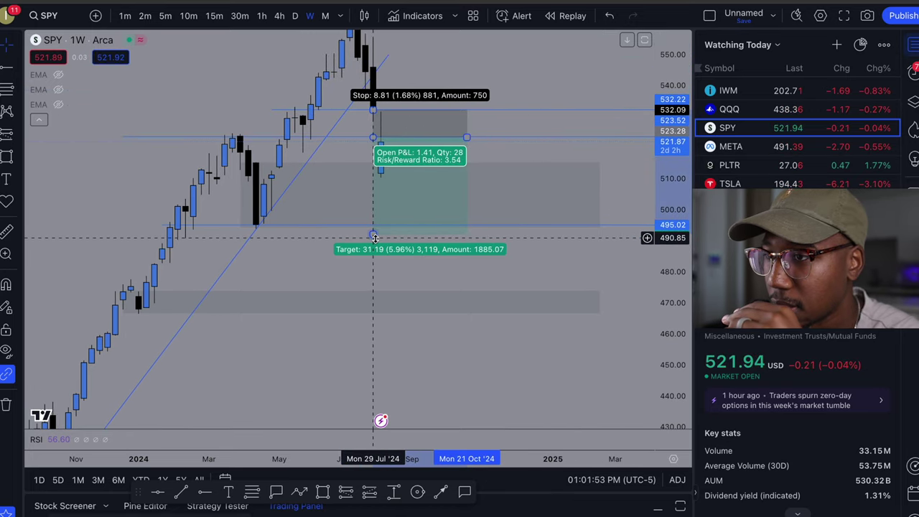
{"action": "left_click_drag", "start_coordinate": [372, 234], "coordinate": [377, 225]}
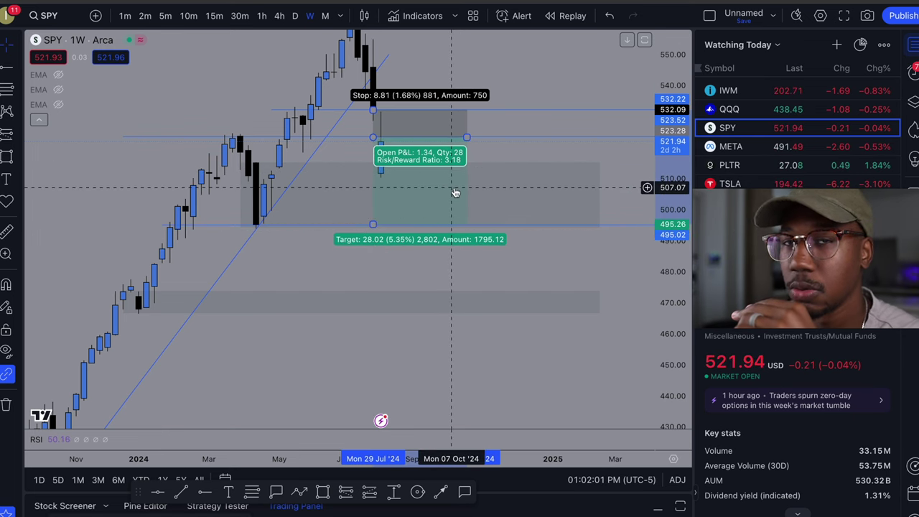
{"action": "left_click", "coordinate": [501, 170]}
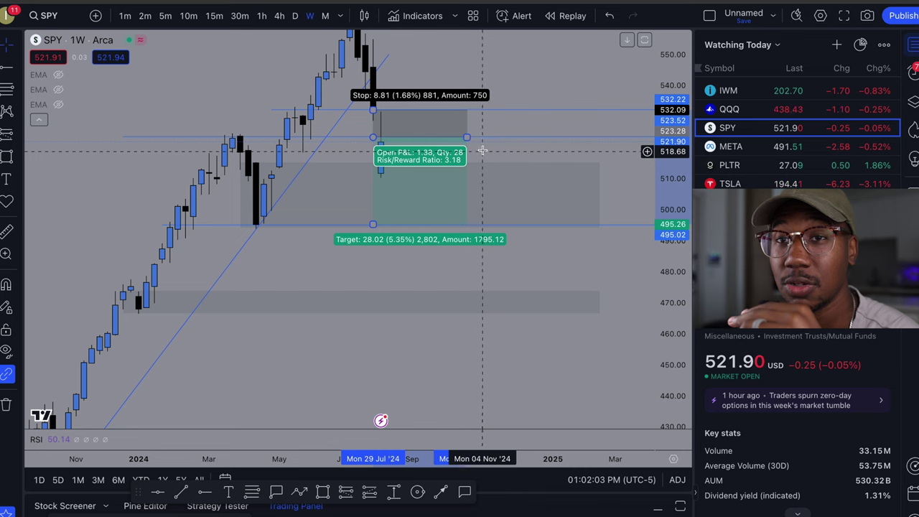
Draw two horizontal rays, one from 12 February 2024 at about 518.08 and one from 27 November 2023 at about 512.87.
{"action": "left_click", "coordinate": [508, 148]}
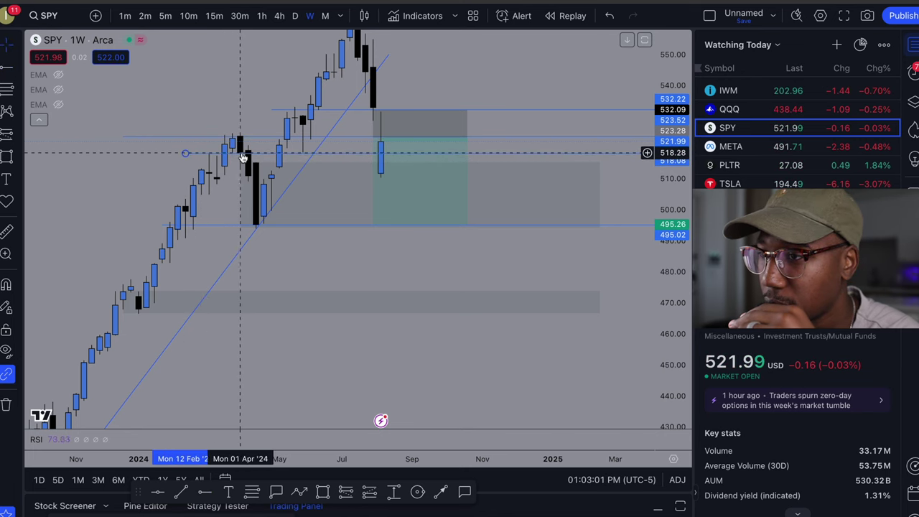
{"action": "left_click", "coordinate": [373, 142]}
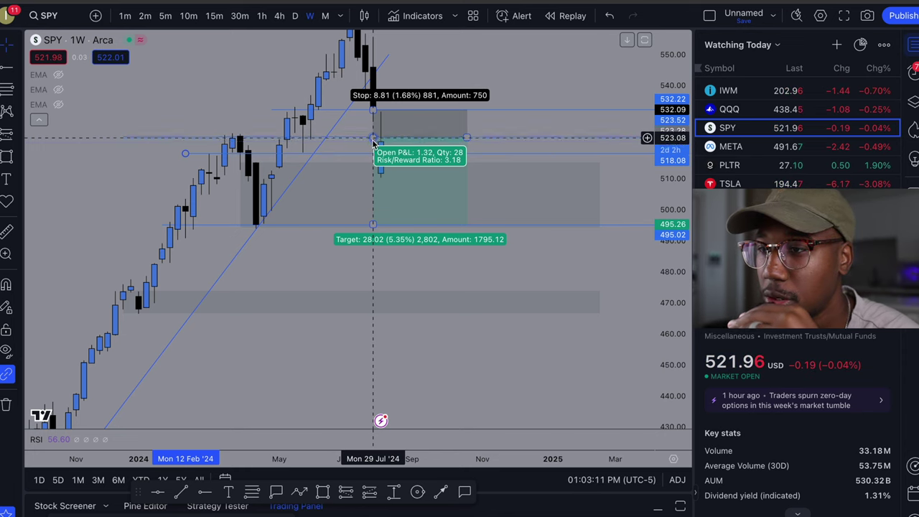
{"action": "left_click", "coordinate": [365, 161]}
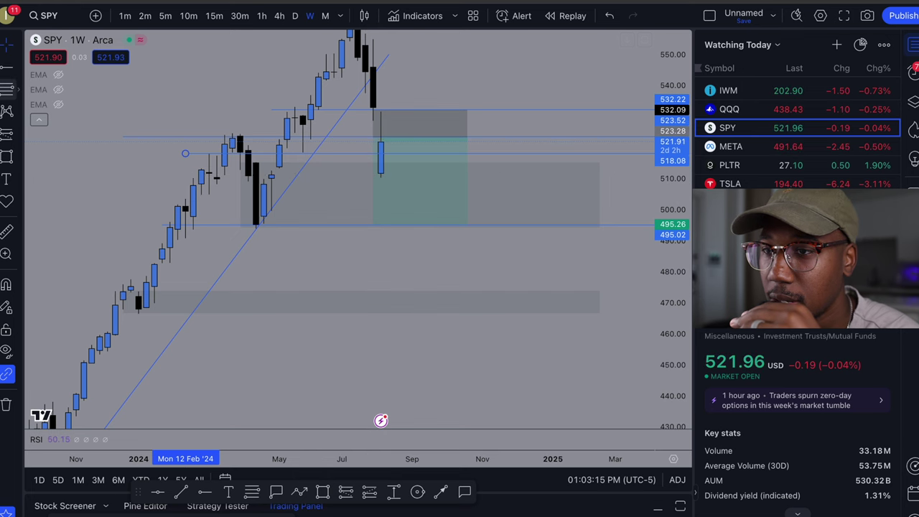
{"action": "left_click", "coordinate": [101, 170]}
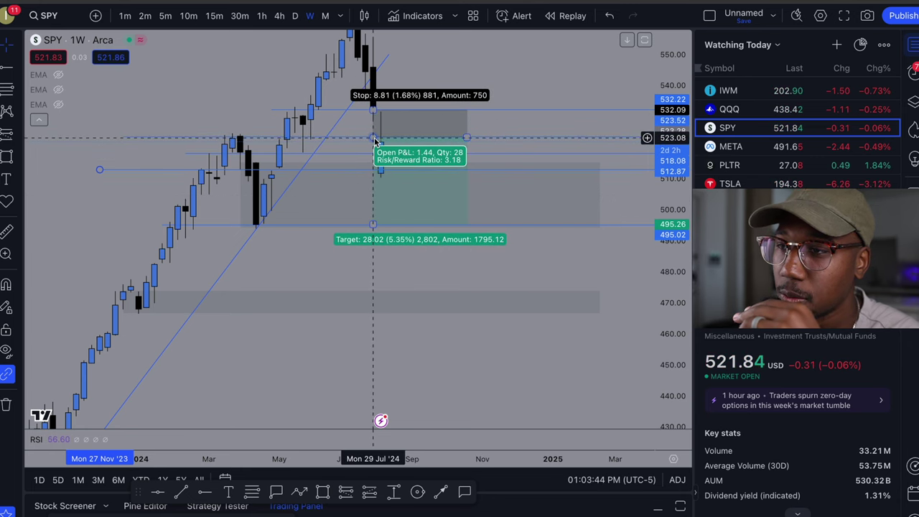
Move the short position's entry and stop down to about 510.5, keeping the target at 495.26.
{"action": "left_click_drag", "start_coordinate": [374, 115], "coordinate": [373, 158]}
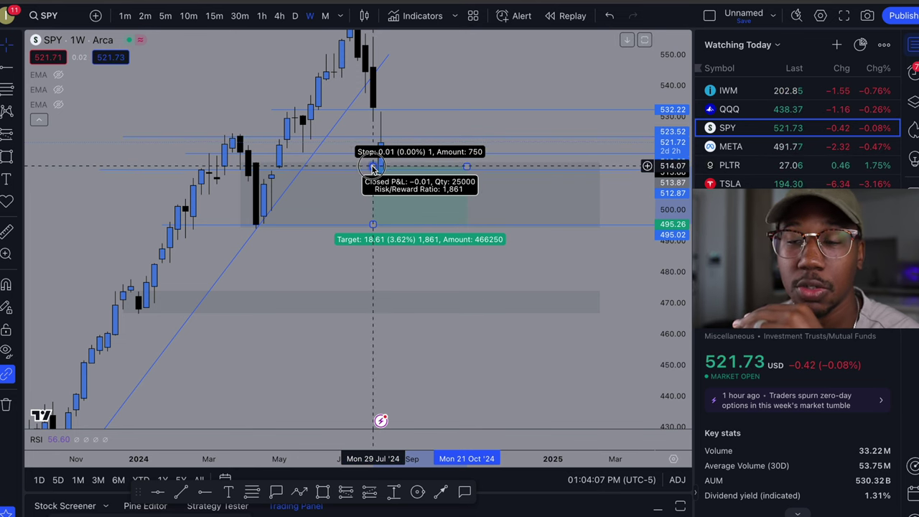
{"action": "left_click_drag", "start_coordinate": [372, 170], "coordinate": [374, 192]}
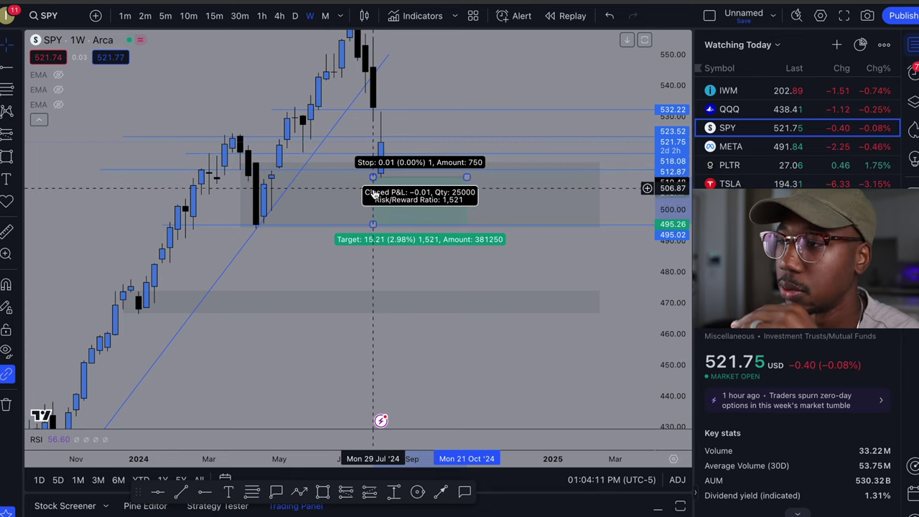